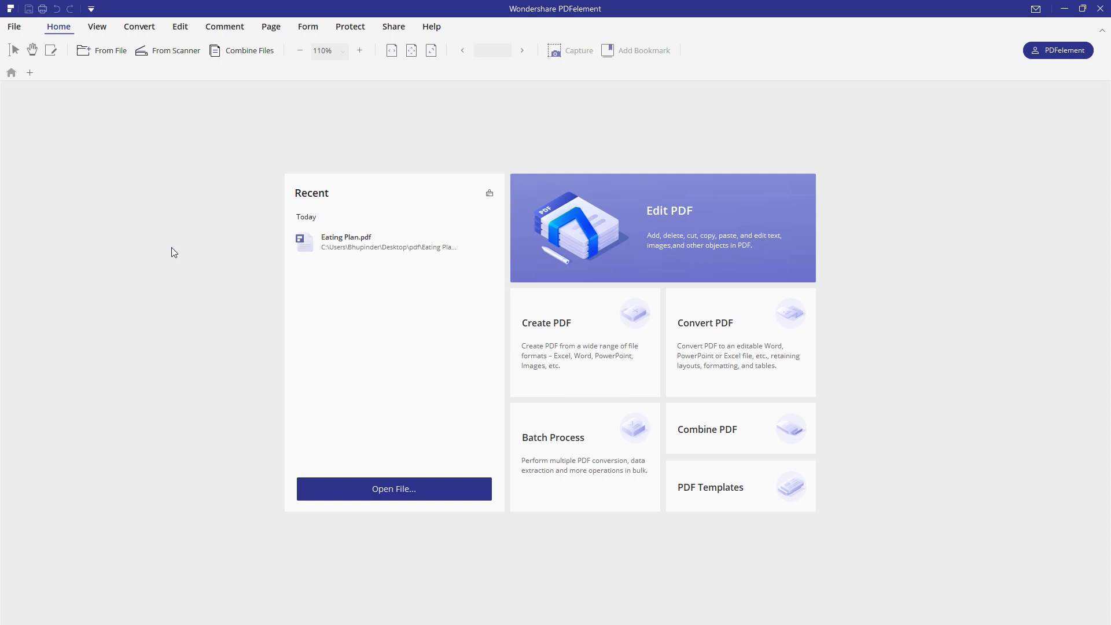
# Step: Open the recent file Eating Plan.pdf and look through its cover and table of contents pages
pyautogui.click(333, 247)
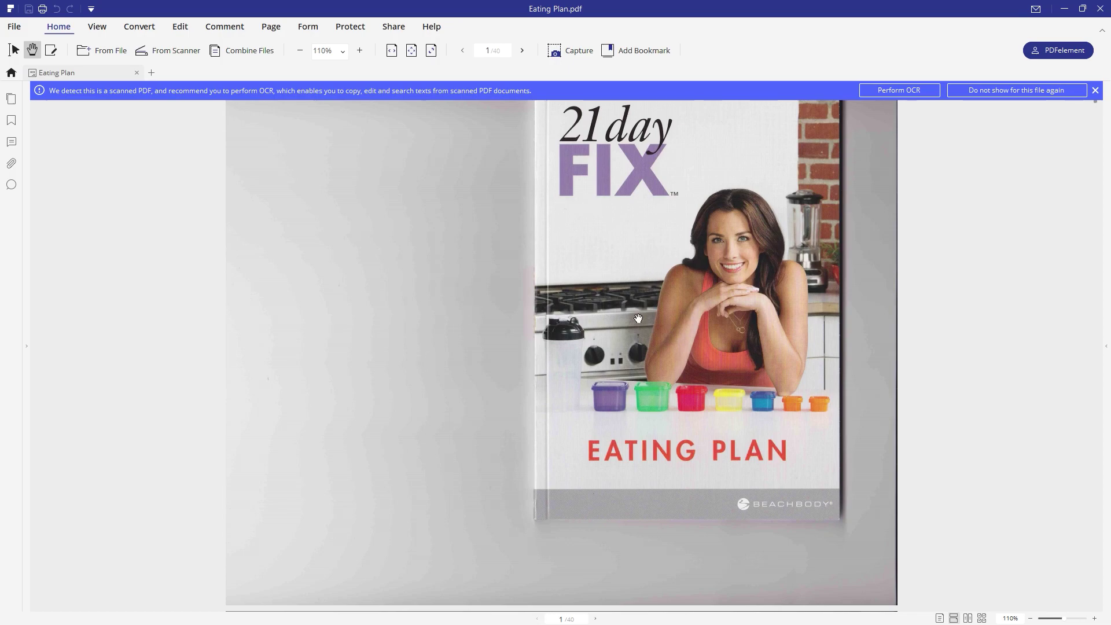
pyautogui.scroll(-5, 642, 338)
pyautogui.scroll(-3, 620, 345)
pyautogui.scroll(3, 561, 326)
pyautogui.scroll(5, 561, 326)
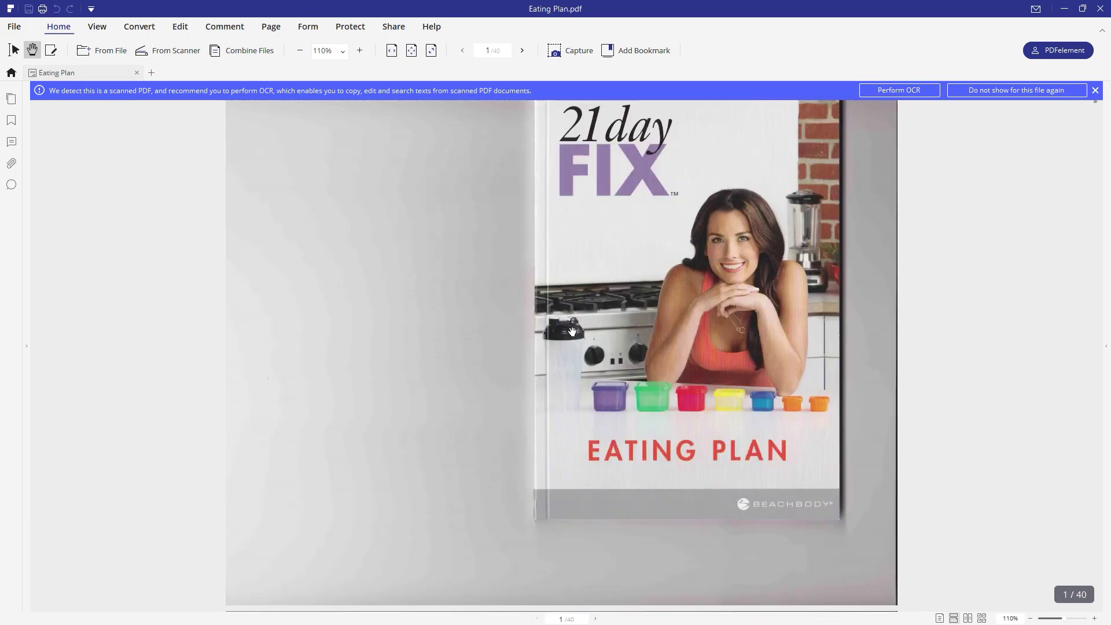
pyautogui.scroll(-8, 478, 449)
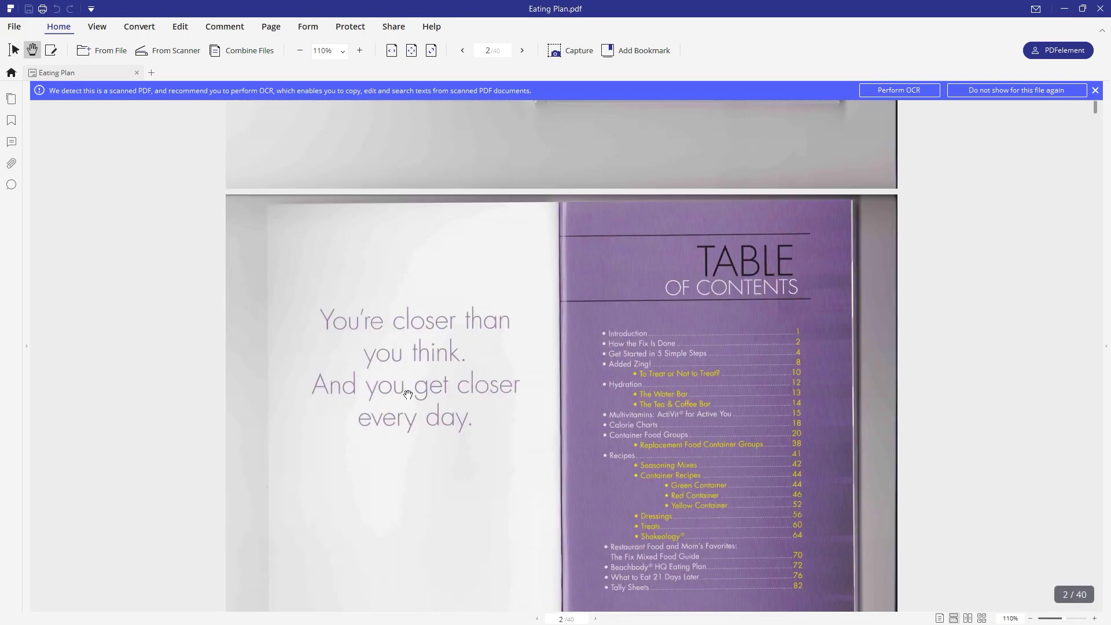
pyautogui.scroll(4, 442, 395)
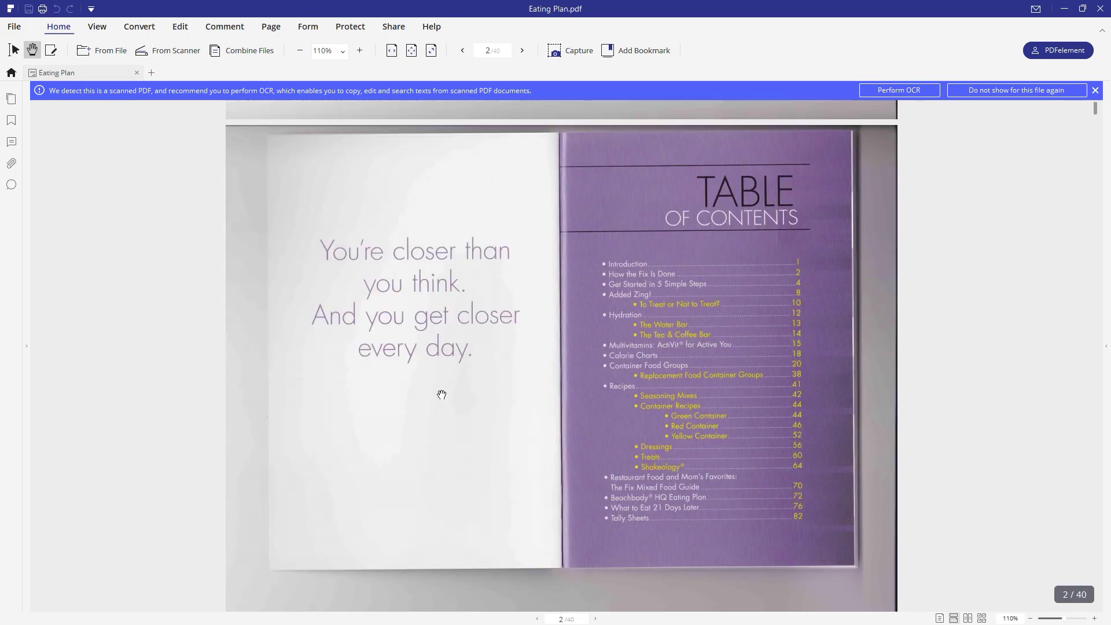
pyautogui.scroll(-4, 445, 400)
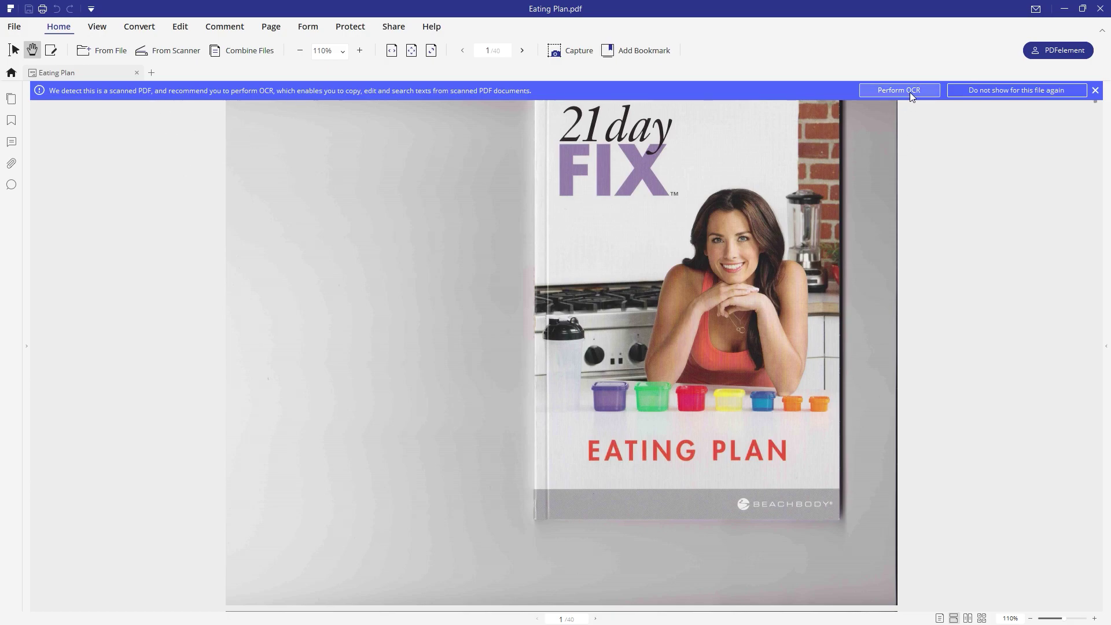
# Step: Run OCR on the scanned PDF as editable text, keeping English as the document language
pyautogui.click(141, 31)
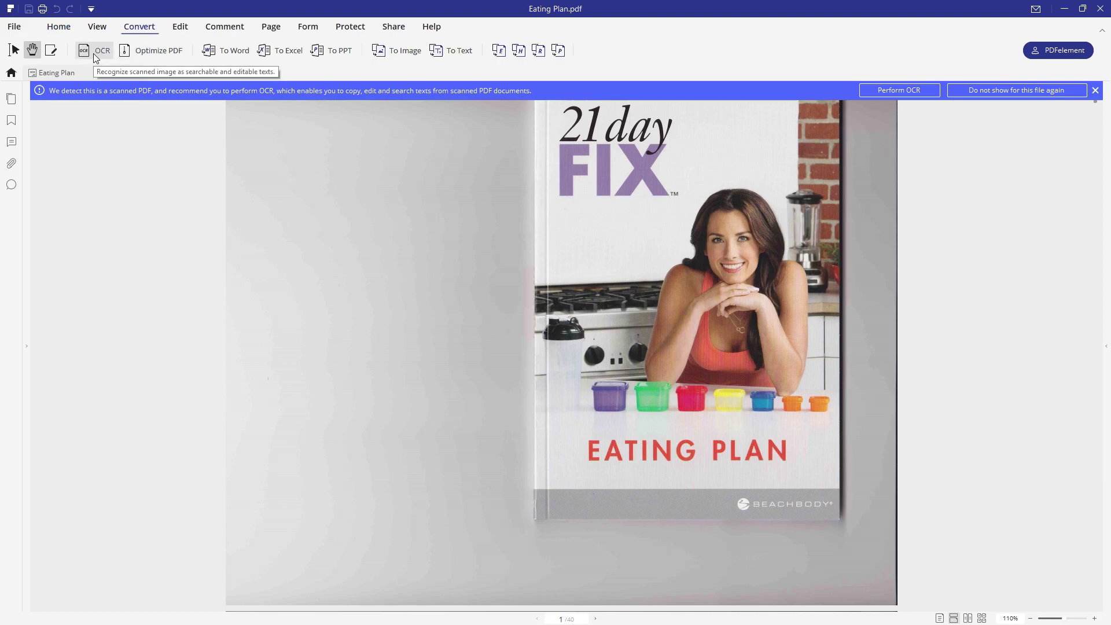
pyautogui.click(896, 92)
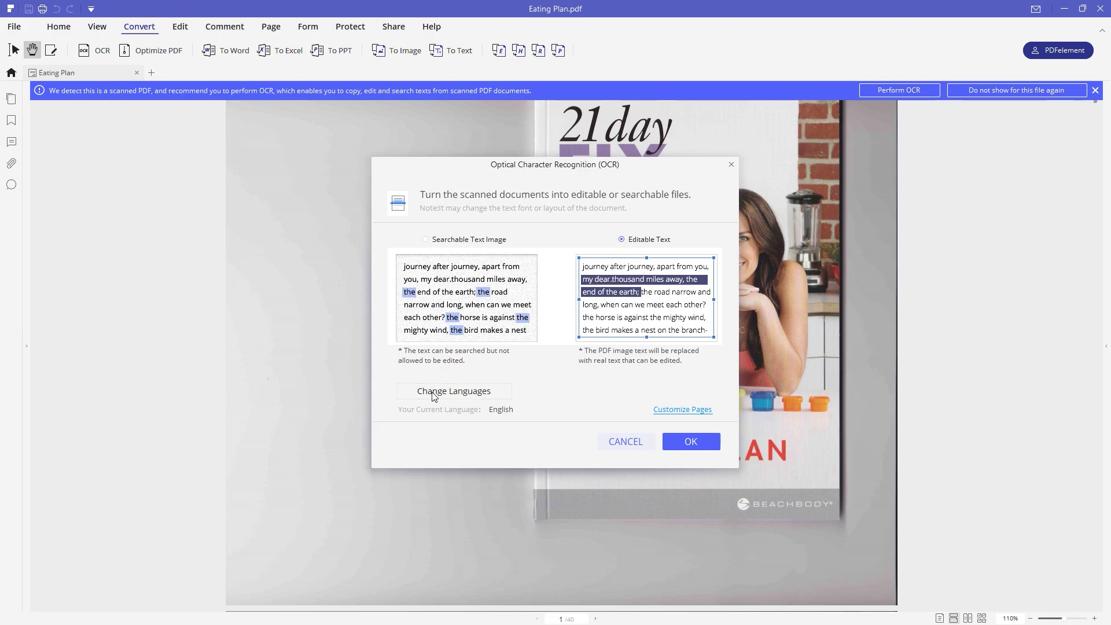
pyautogui.click(504, 397)
pyautogui.moveTo(483, 168); pyautogui.dragTo(257, 149)
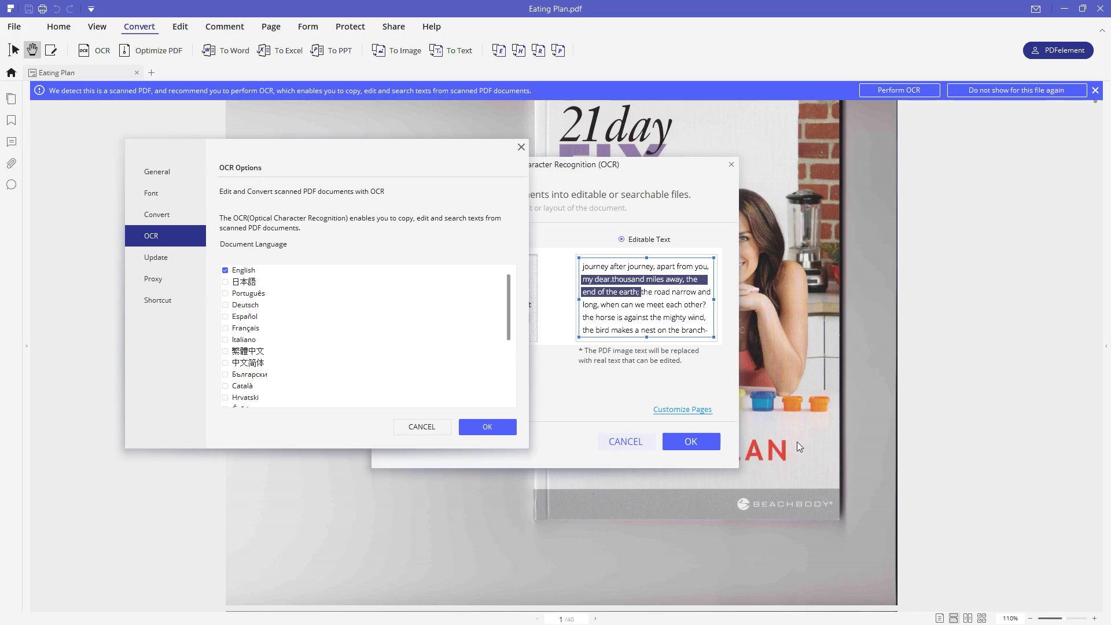
pyautogui.scroll(-2, 247, 362)
pyautogui.scroll(-2, 247, 341)
pyautogui.scroll(4, 252, 370)
pyautogui.click(484, 427)
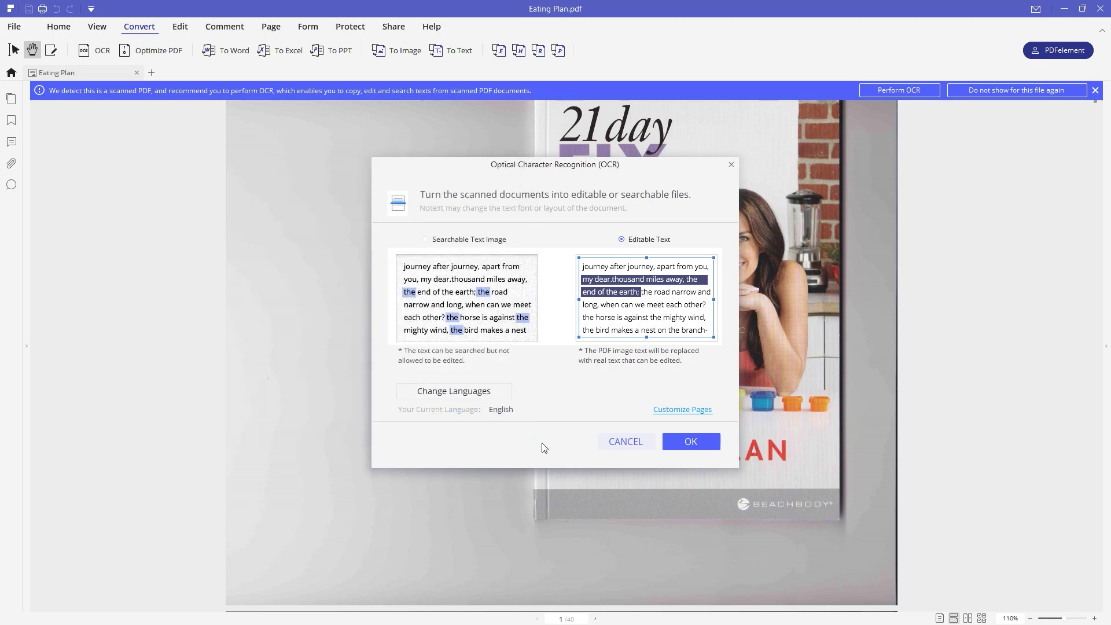
pyautogui.click(715, 443)
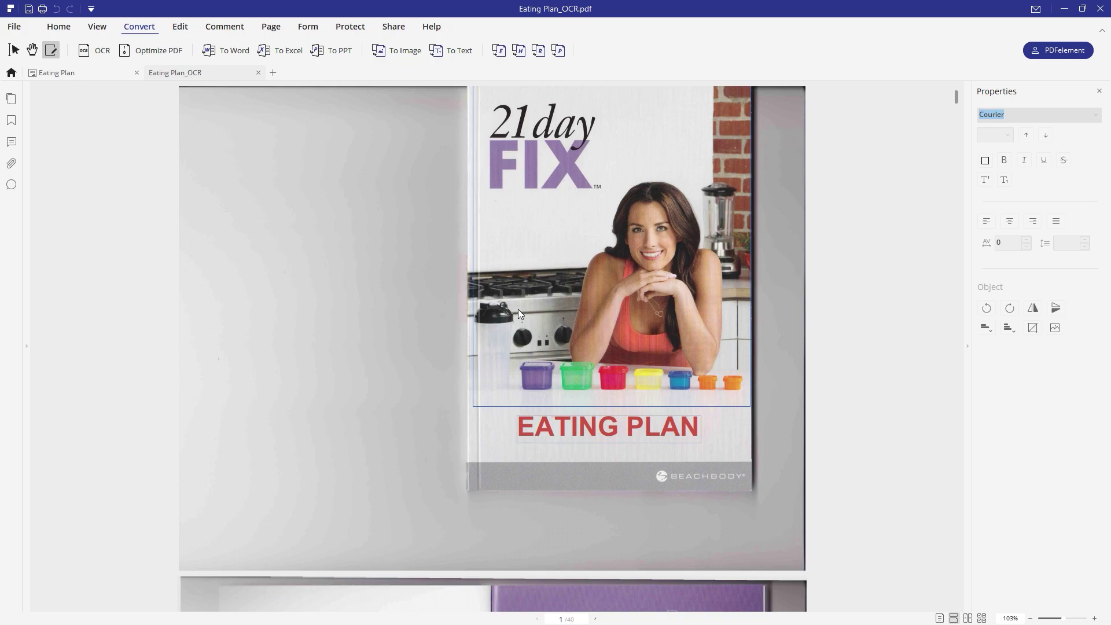
# Step: Check that the recognized text is editable by selecting the cover title and several table of contents entries
pyautogui.click(596, 442)
pyautogui.moveTo(682, 429); pyautogui.dragTo(524, 429)
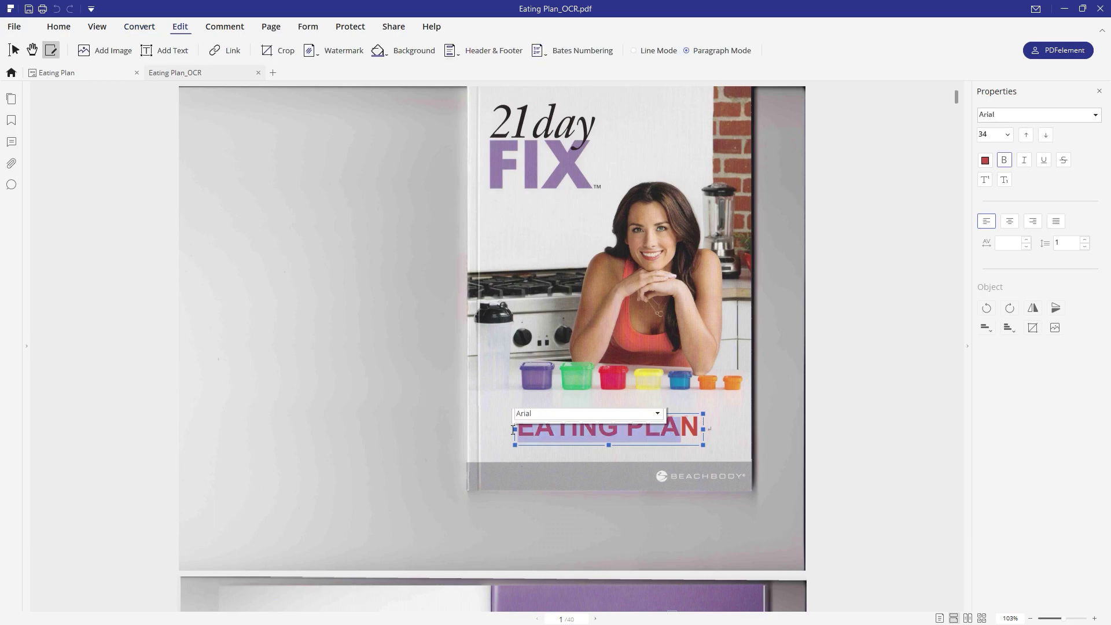
pyautogui.scroll(-5, 649, 442)
pyautogui.click(575, 463)
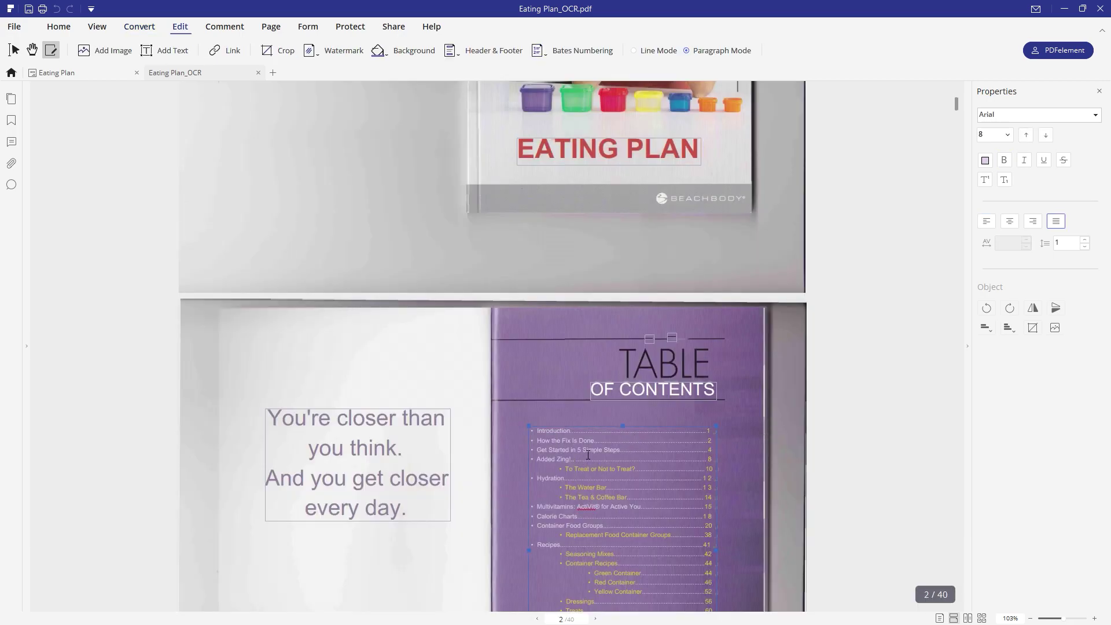
pyautogui.click(612, 451)
pyautogui.click(589, 475)
pyautogui.moveTo(582, 468); pyautogui.dragTo(621, 467)
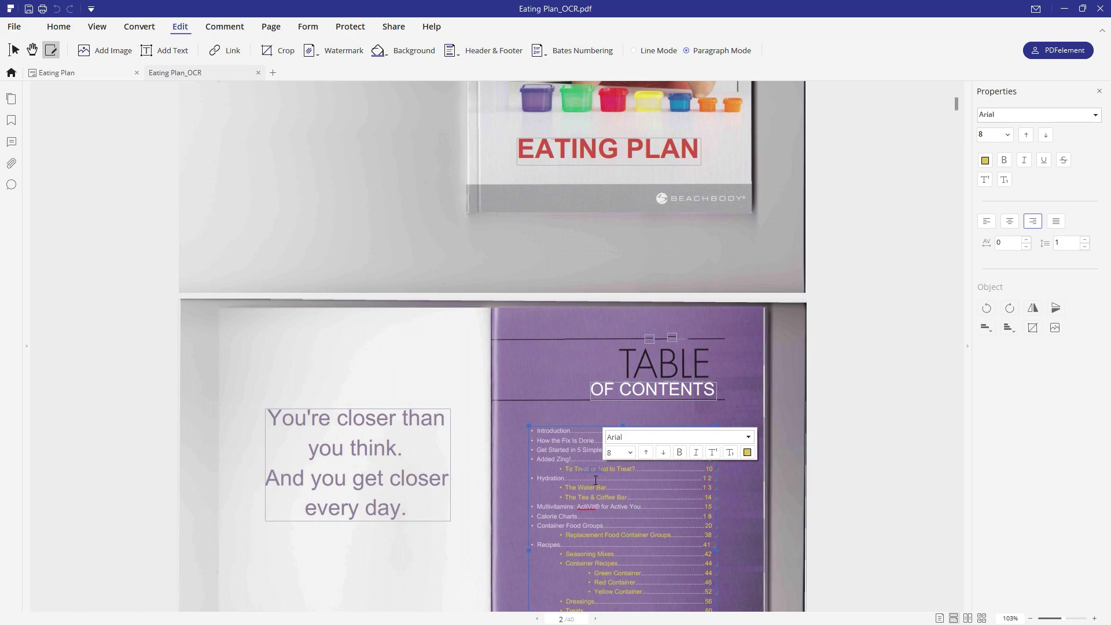
pyautogui.scroll(-3, 596, 480)
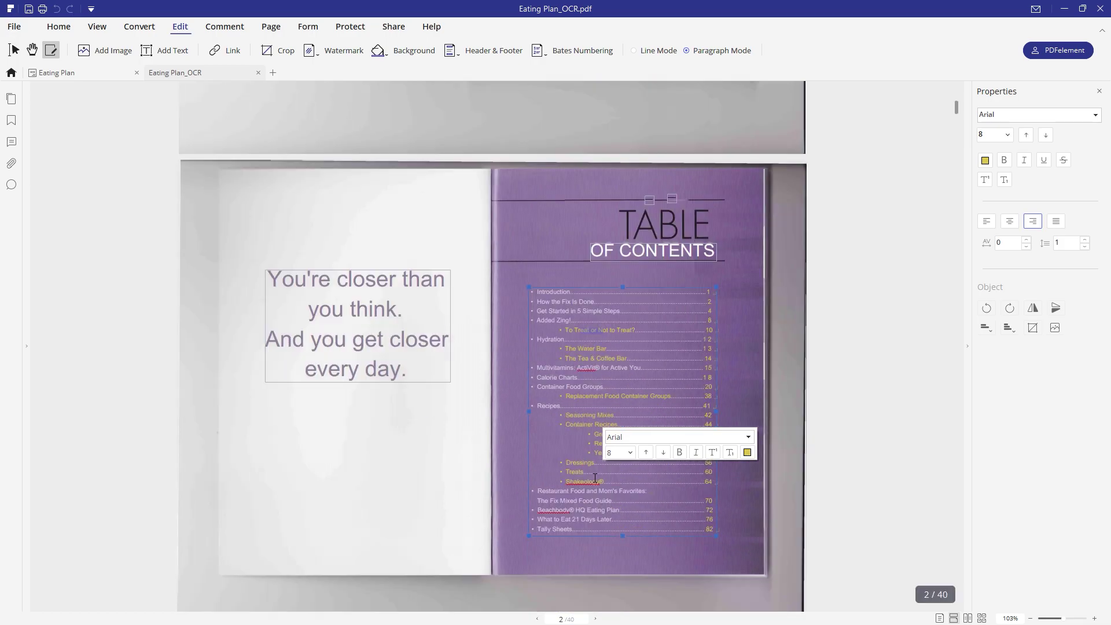
pyautogui.click(580, 416)
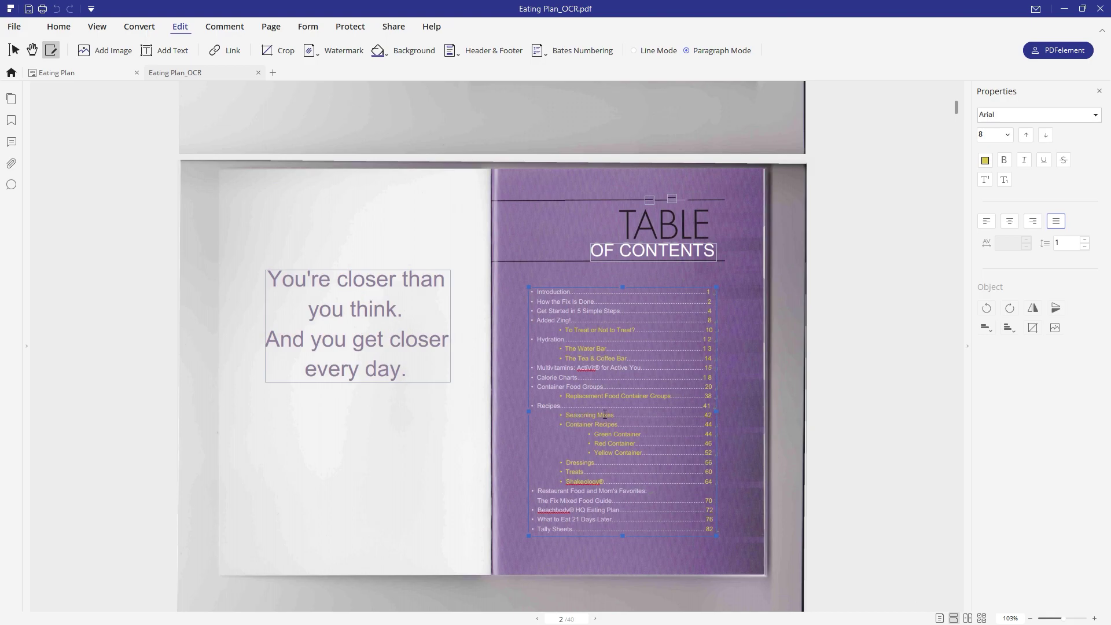
pyautogui.click(584, 435)
pyautogui.moveTo(565, 425); pyautogui.dragTo(637, 444)
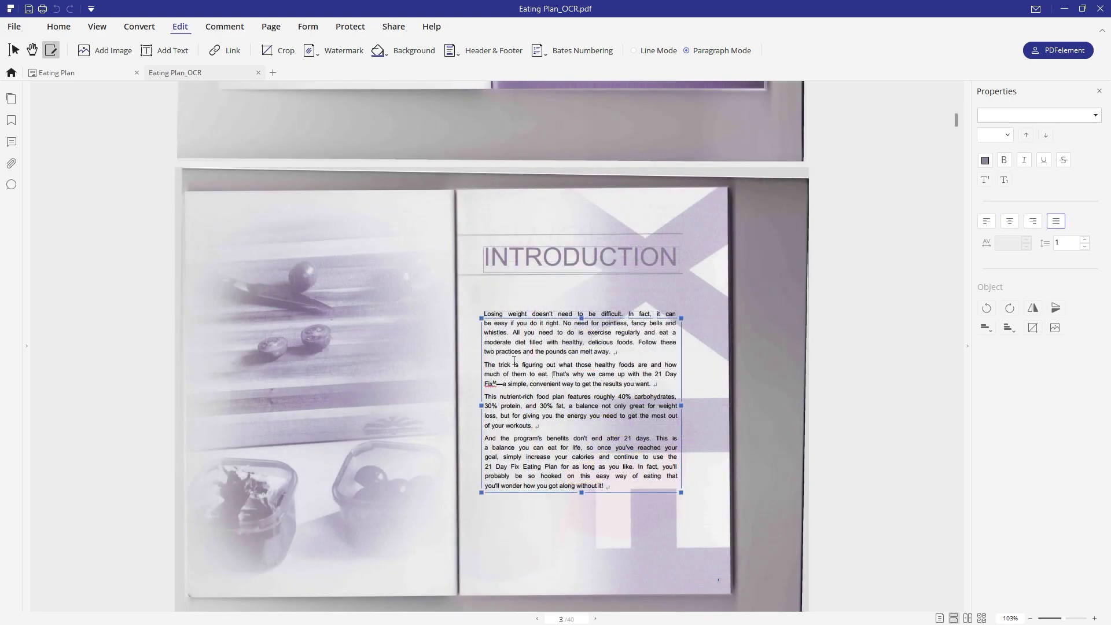
# Step: Check the recognized text on the Introduction and How the Fix Is Done pages, turning text editing mode off and on again
pyautogui.click(553, 374)
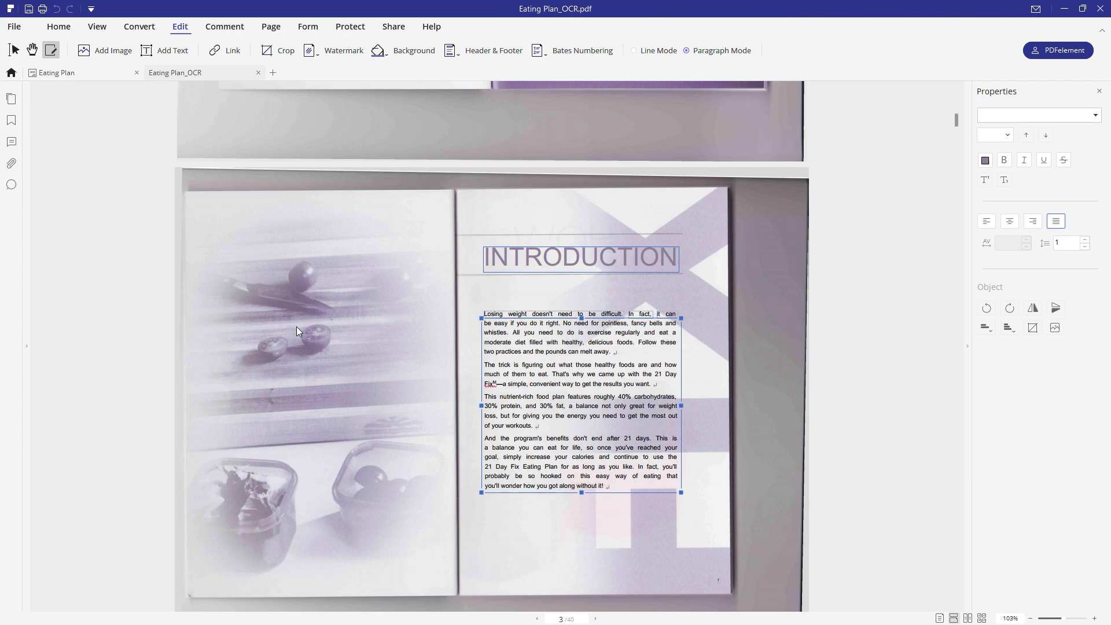
pyautogui.scroll(-6, 296, 327)
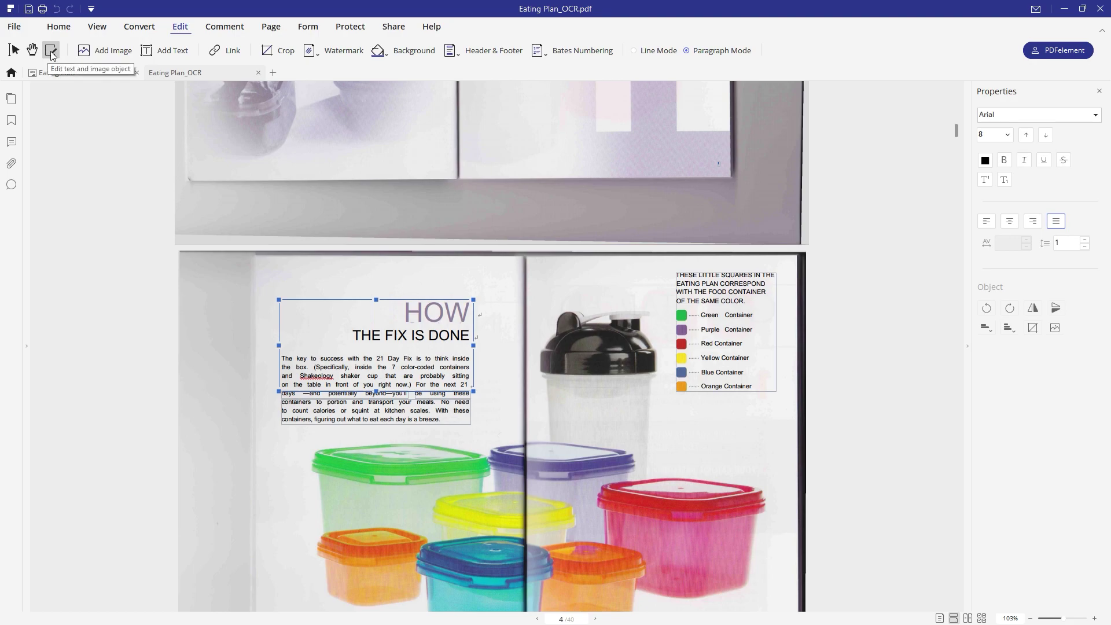
pyautogui.click(15, 51)
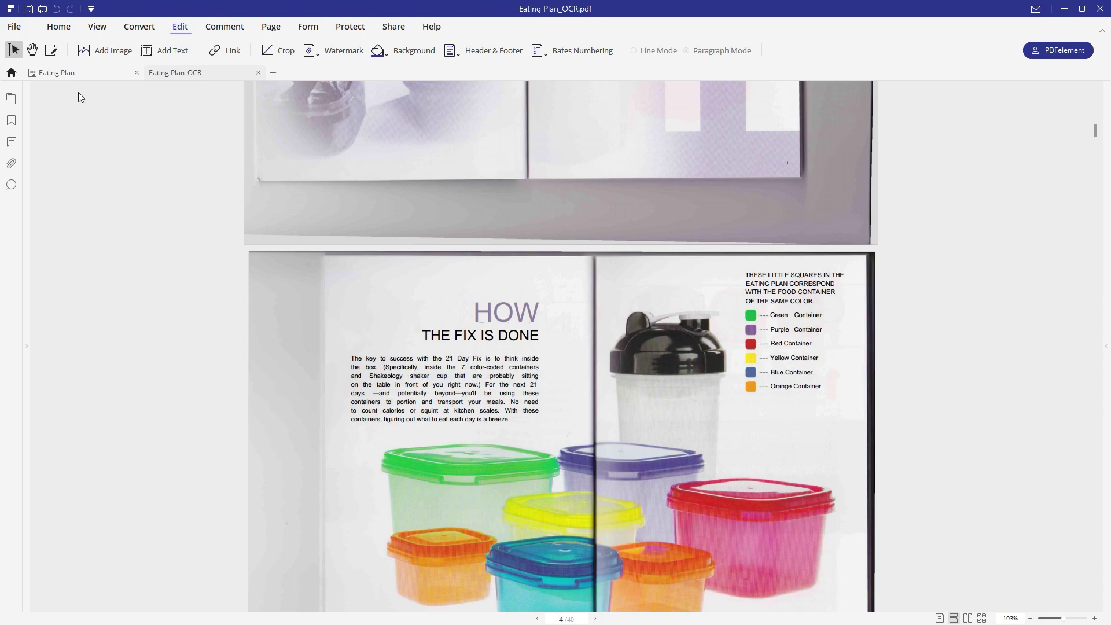
pyautogui.click(51, 56)
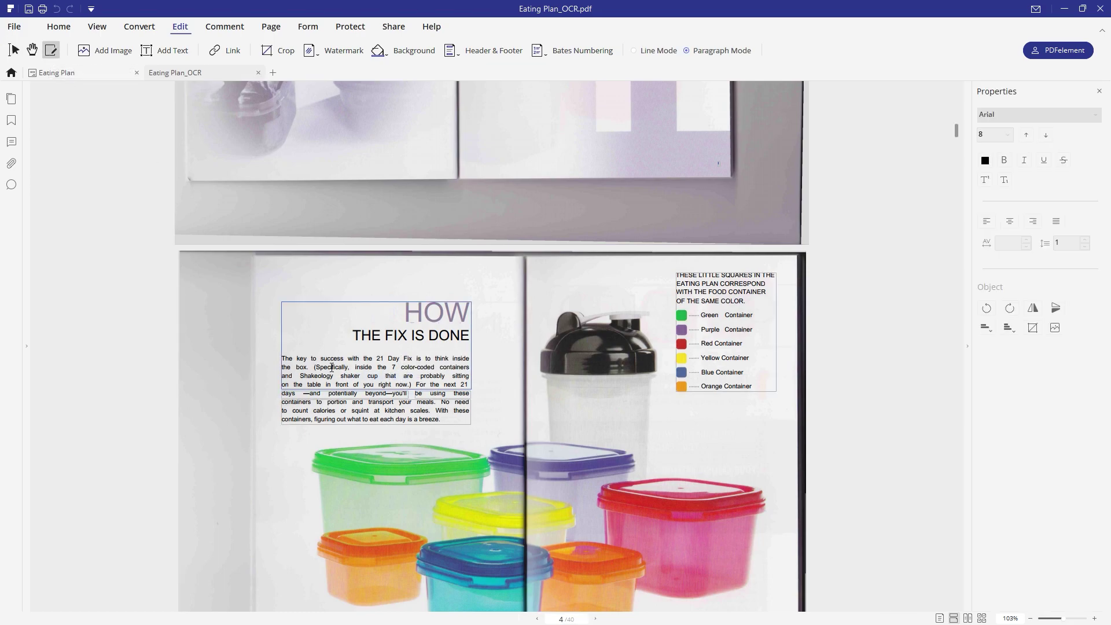
pyautogui.click(377, 363)
pyautogui.moveTo(397, 376); pyautogui.dragTo(319, 359)
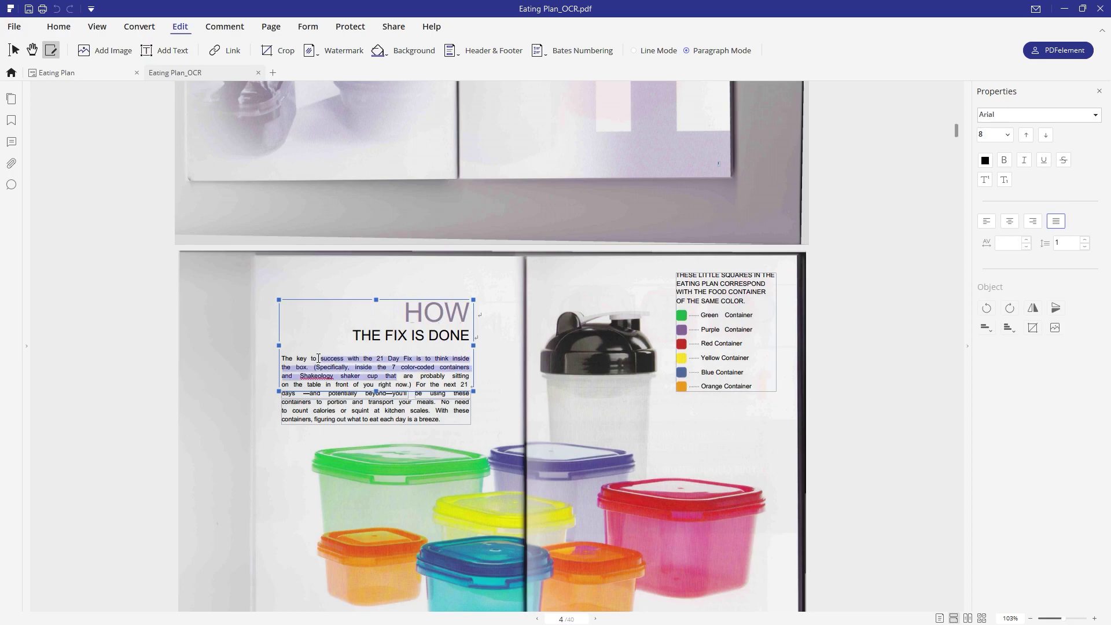
pyautogui.click(320, 359)
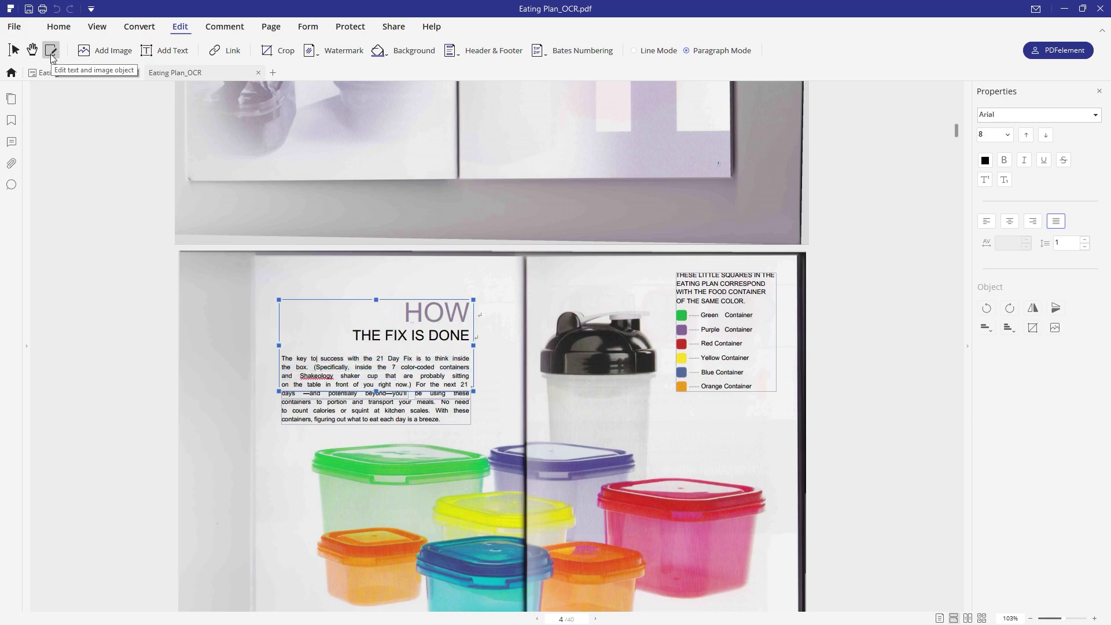
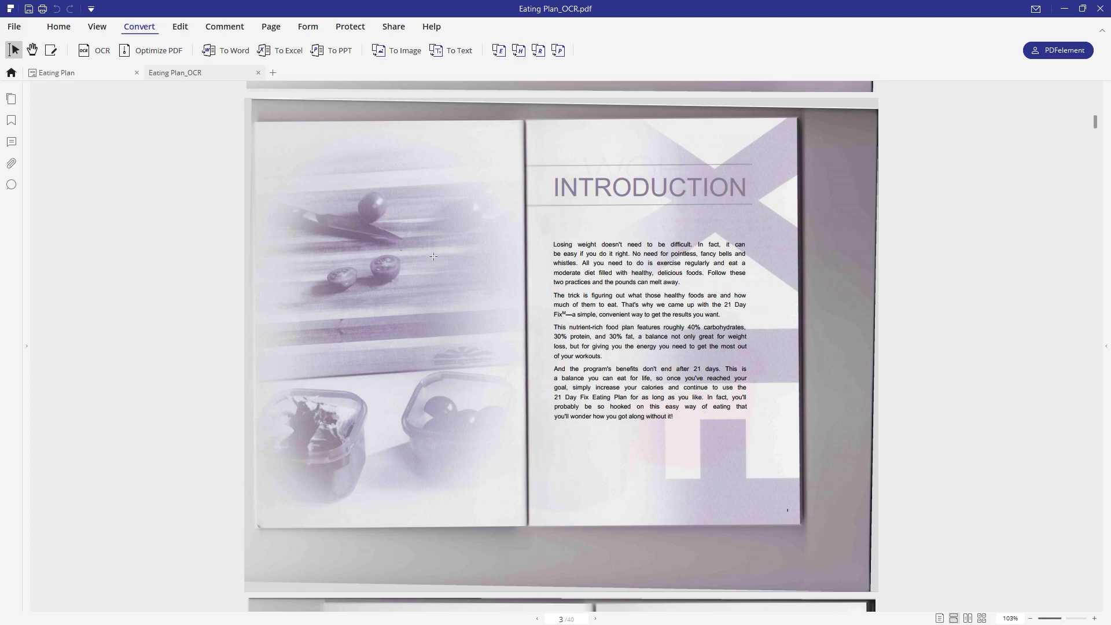
# Step: Convert the OCR copy to Word, saving it first as Eating Plan_OCR.pdf and the output as Eating Plan_OCR.docx in the Temp folder
pyautogui.click(233, 52)
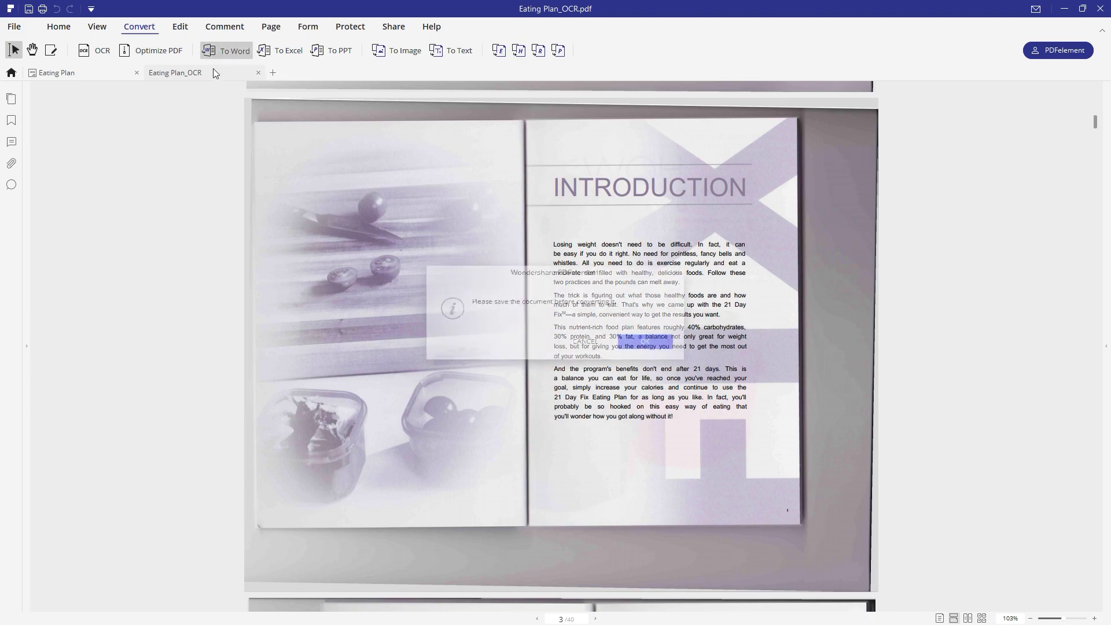
pyautogui.click(654, 344)
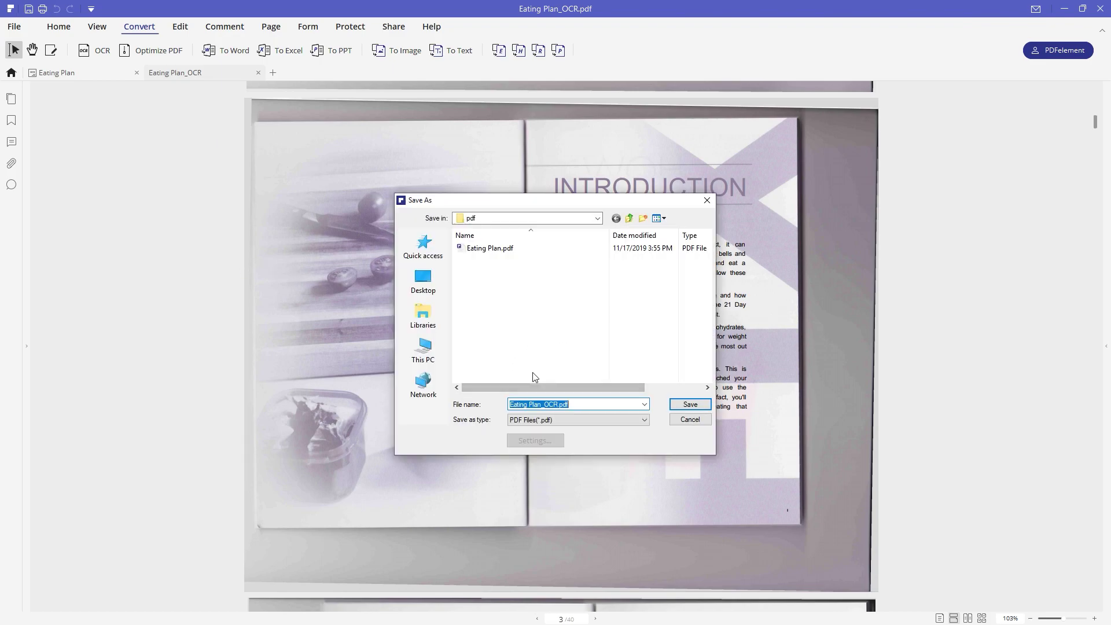
pyautogui.click(544, 421)
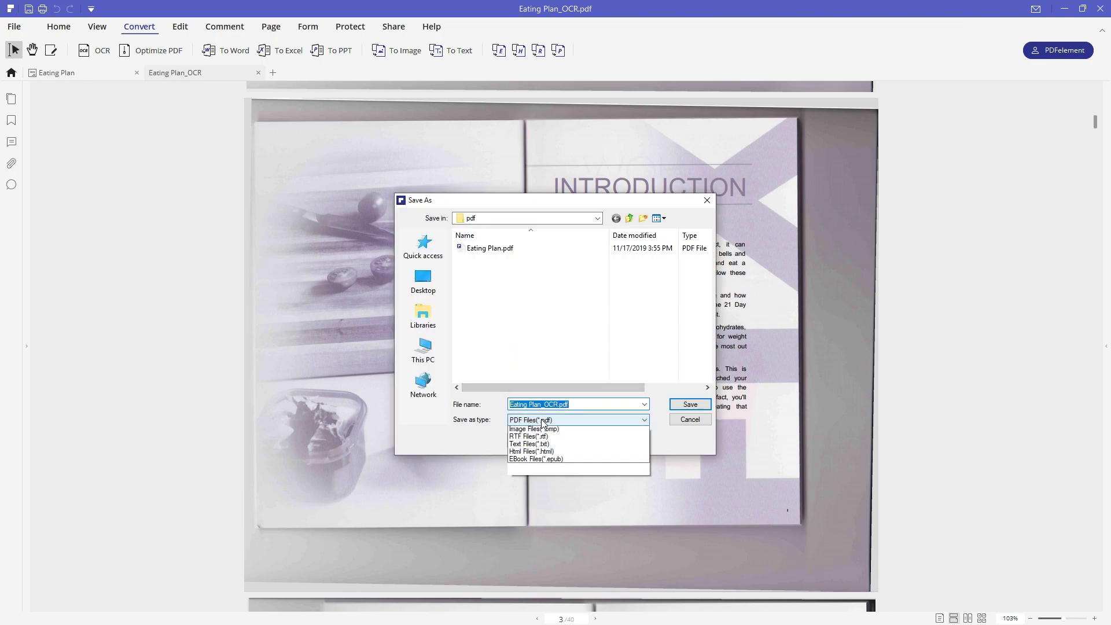
pyautogui.click(542, 423)
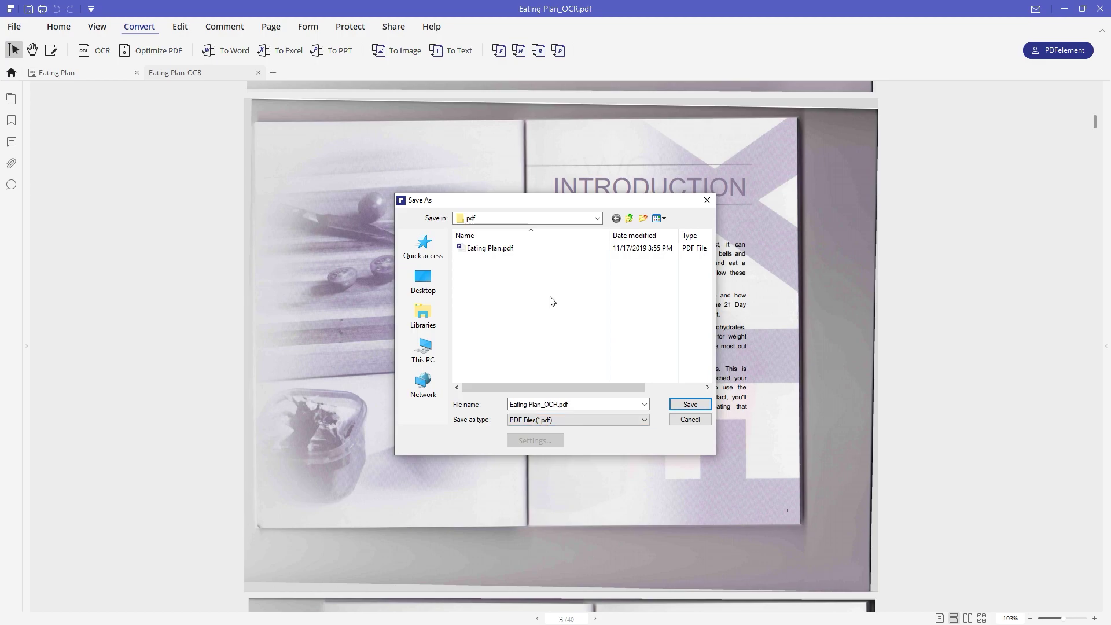
pyautogui.click(689, 404)
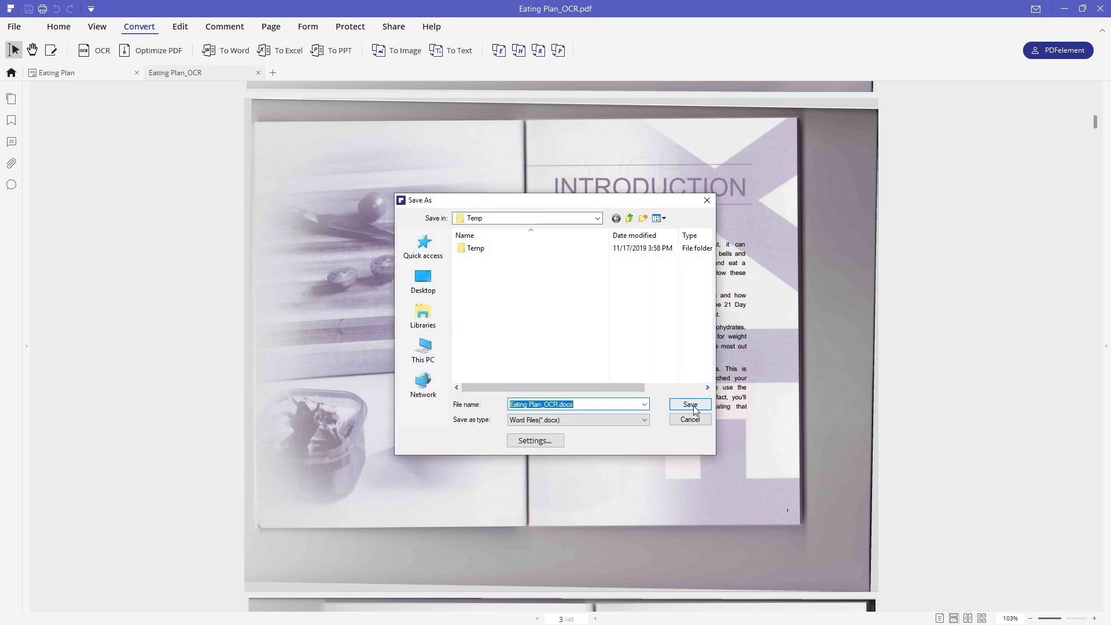
pyautogui.click(690, 404)
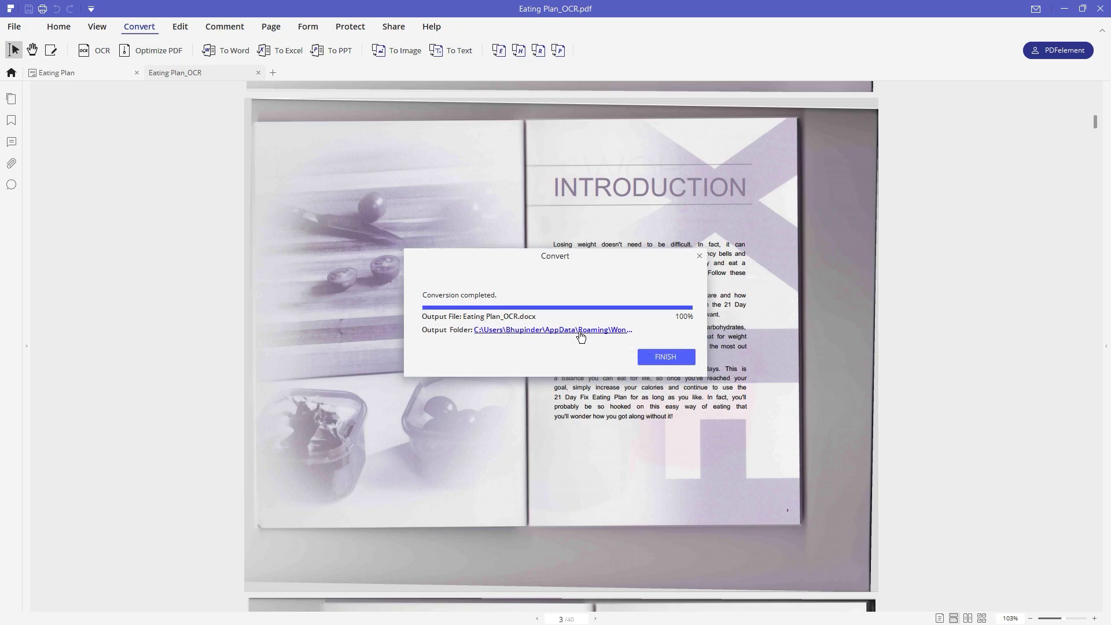
# Step: Open Eating Plan_OCR.docx from the output folder in Word without changing file associations, and examine the converted text on its first pages
pyautogui.click(519, 331)
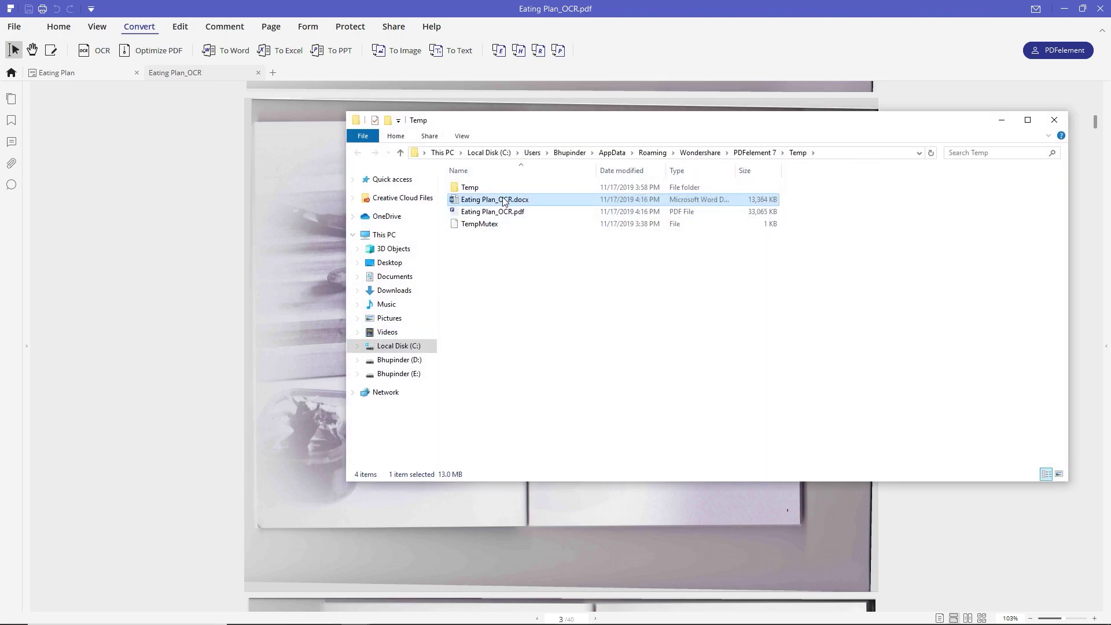
pyautogui.doubleClick(507, 200)
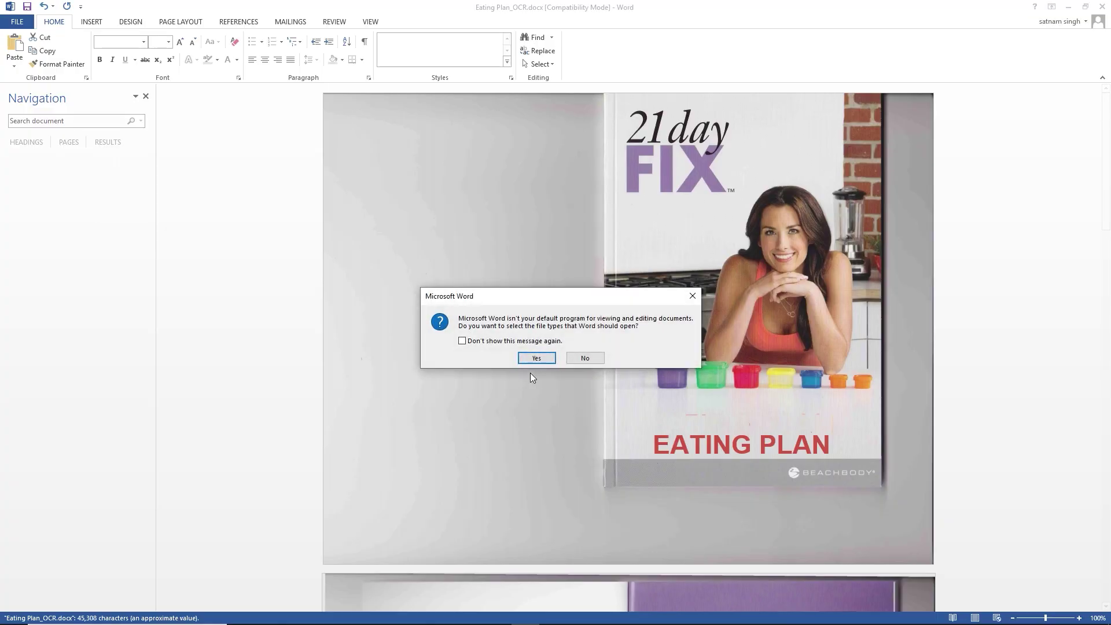
pyautogui.click(585, 358)
pyautogui.scroll(-8, 476, 394)
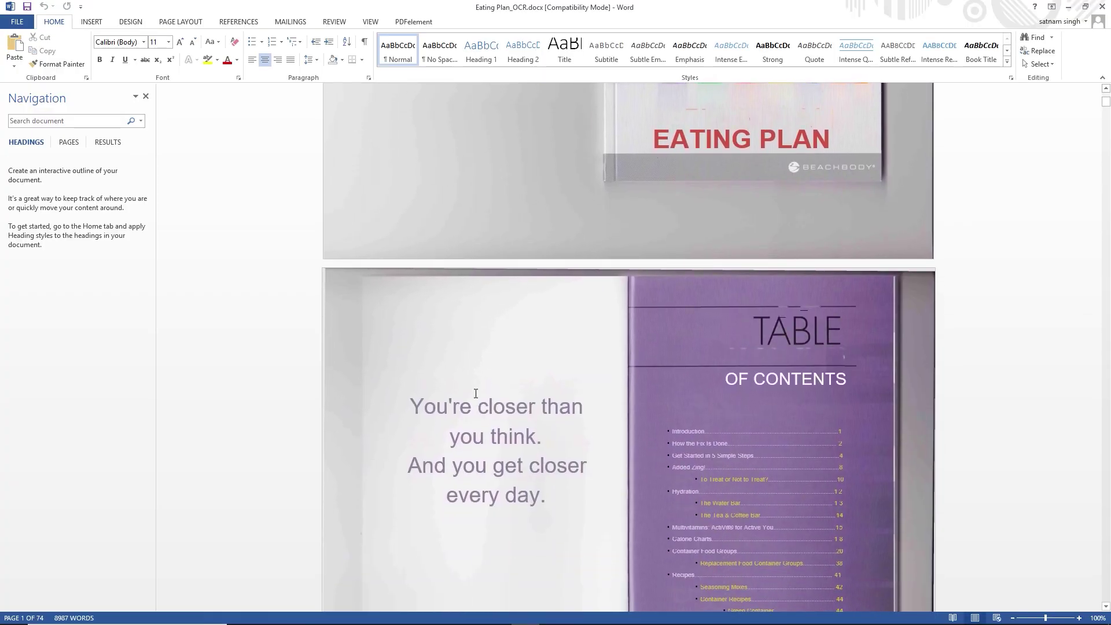
pyautogui.click(731, 413)
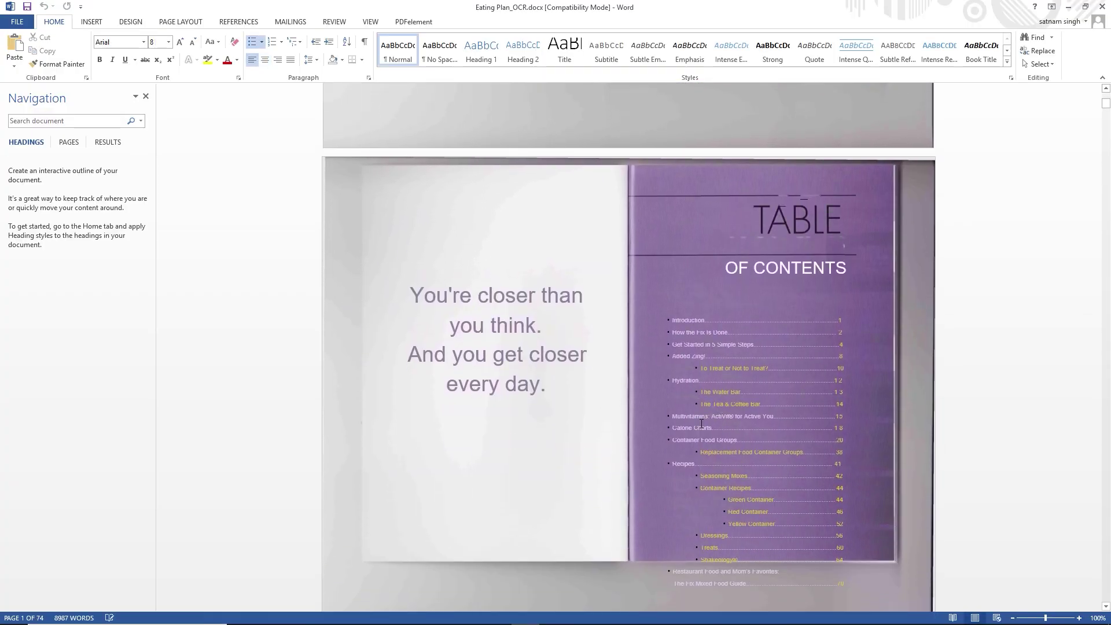
pyautogui.scroll(-12, 690, 423)
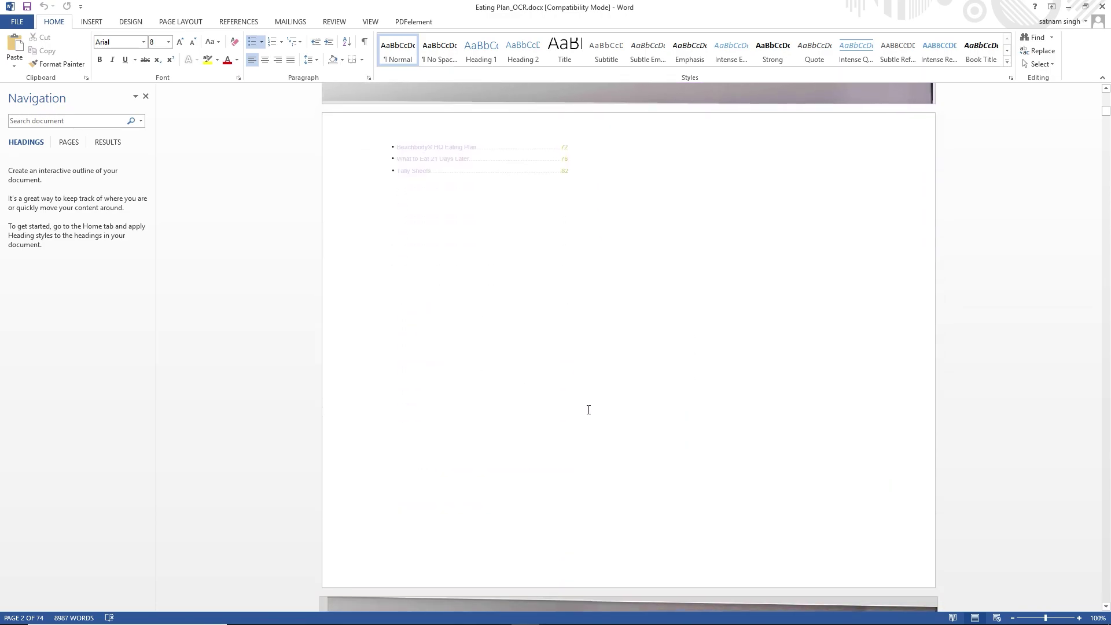
pyautogui.scroll(-5, 589, 419)
pyautogui.doubleClick(676, 391)
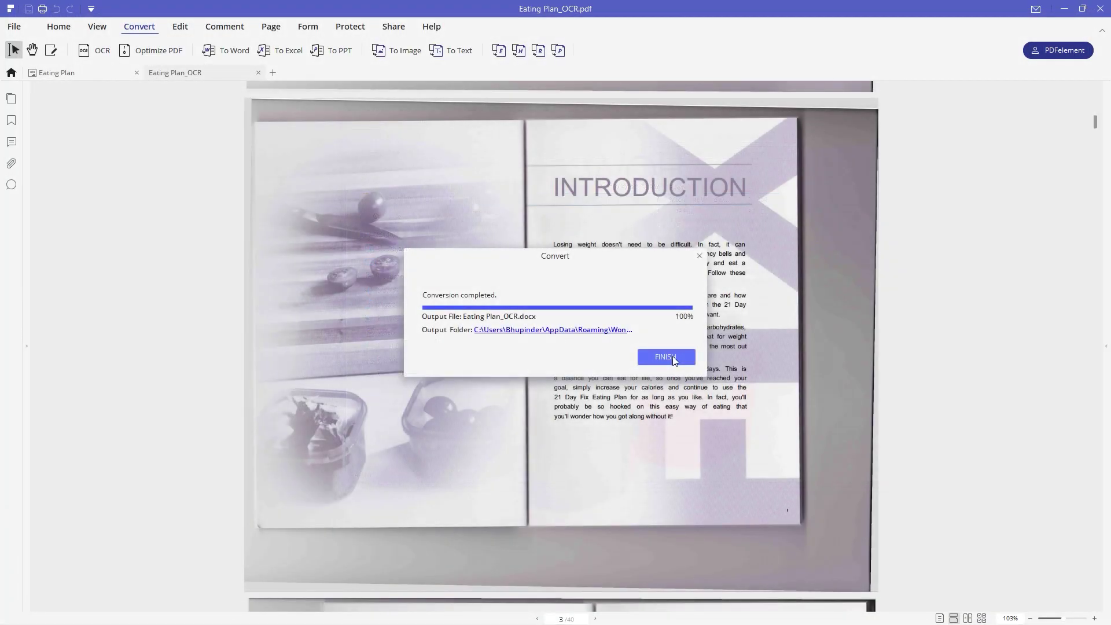
# Step: Dismiss the completed conversion and start a link over the word Losing in the first Introduction paragraph
pyautogui.click(665, 356)
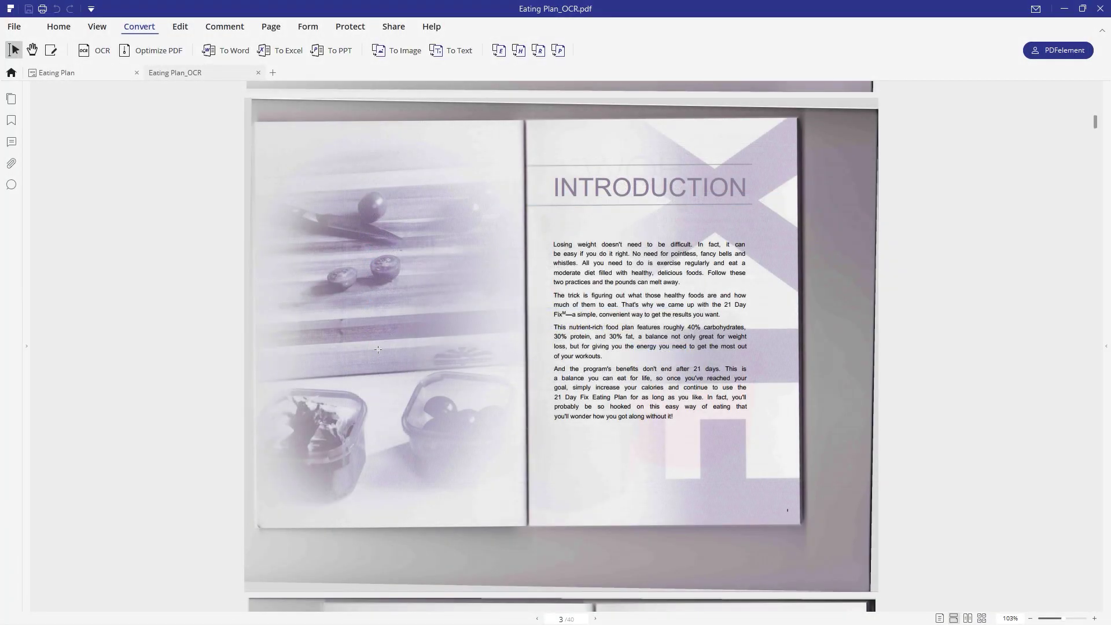
pyautogui.click(184, 27)
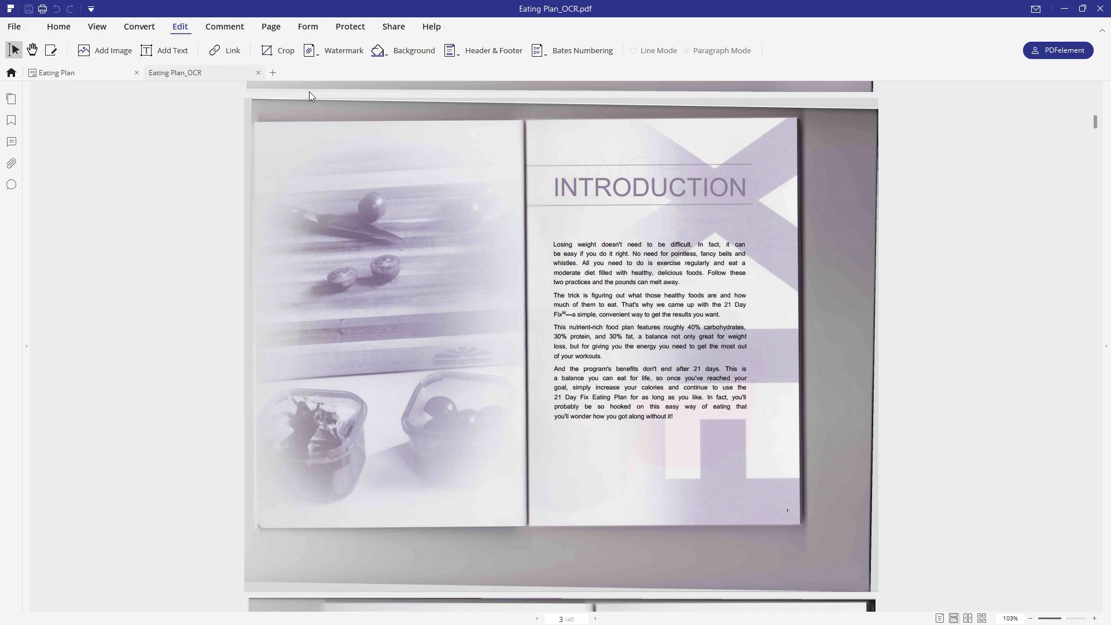
pyautogui.click(223, 50)
pyautogui.moveTo(553, 240); pyautogui.dragTo(573, 250)
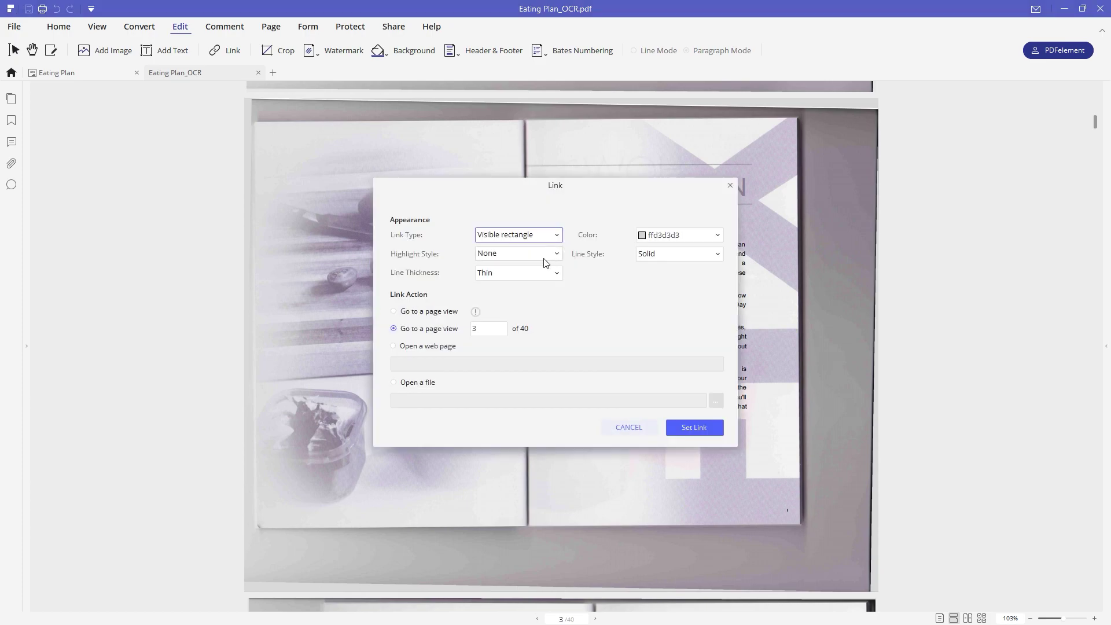
pyautogui.moveTo(524, 188); pyautogui.dragTo(302, 161)
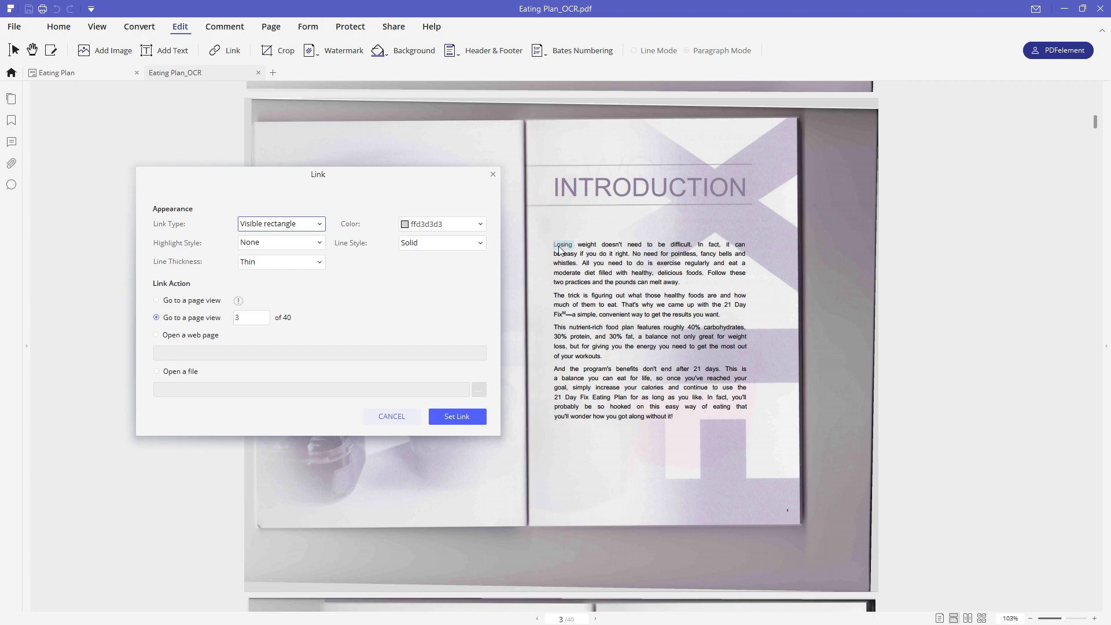
pyautogui.moveTo(241, 317); pyautogui.dragTo(227, 316)
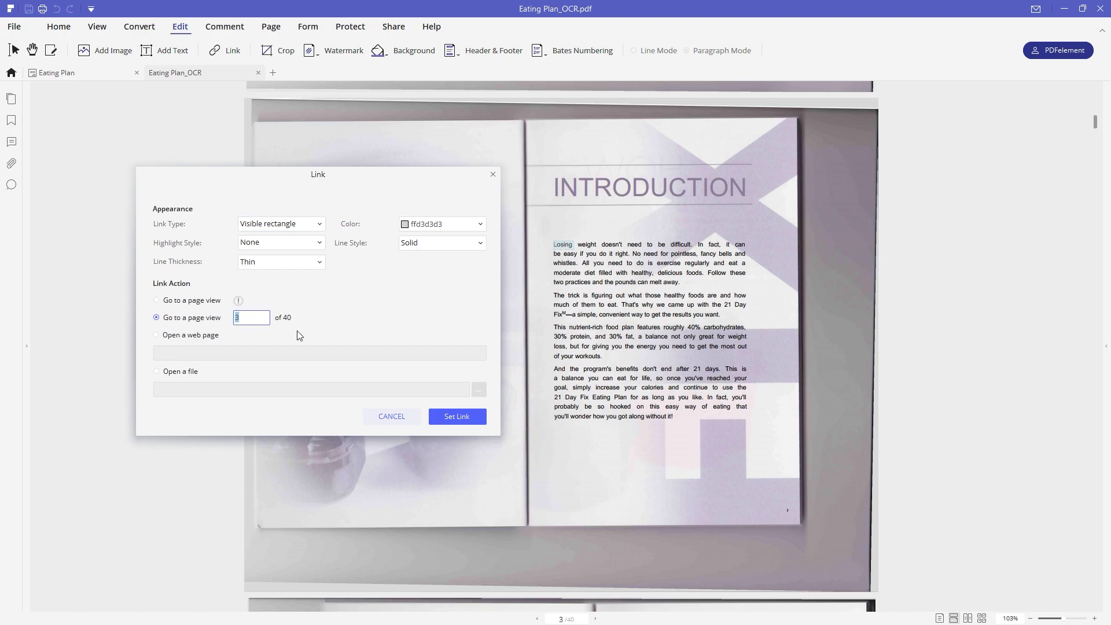
pyautogui.write('4')
pyautogui.click(173, 340)
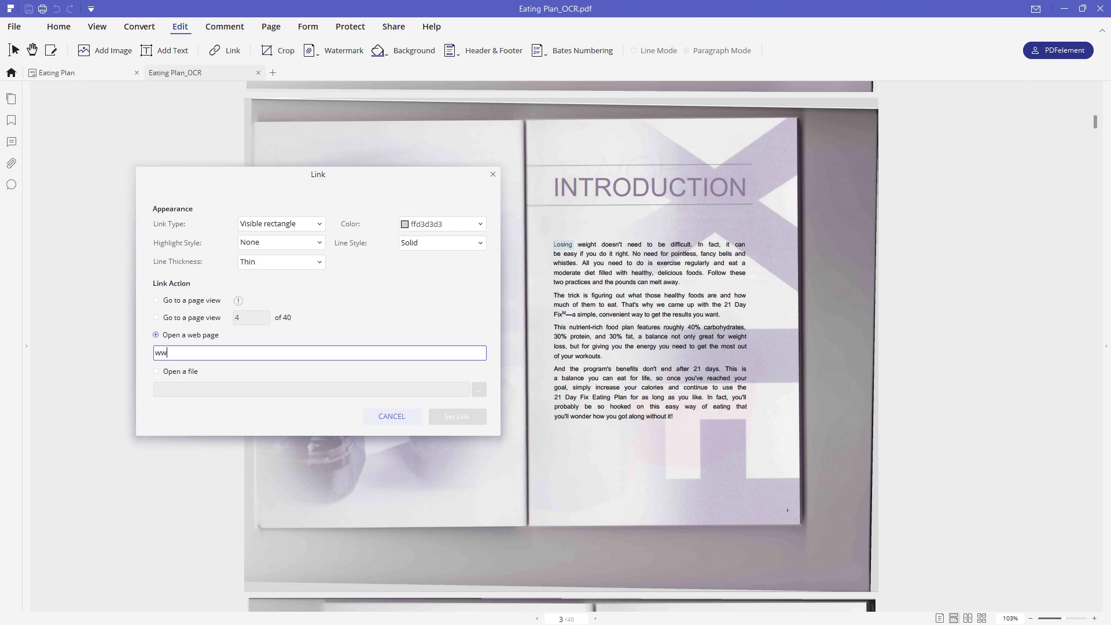
pyautogui.write('oogle.com')
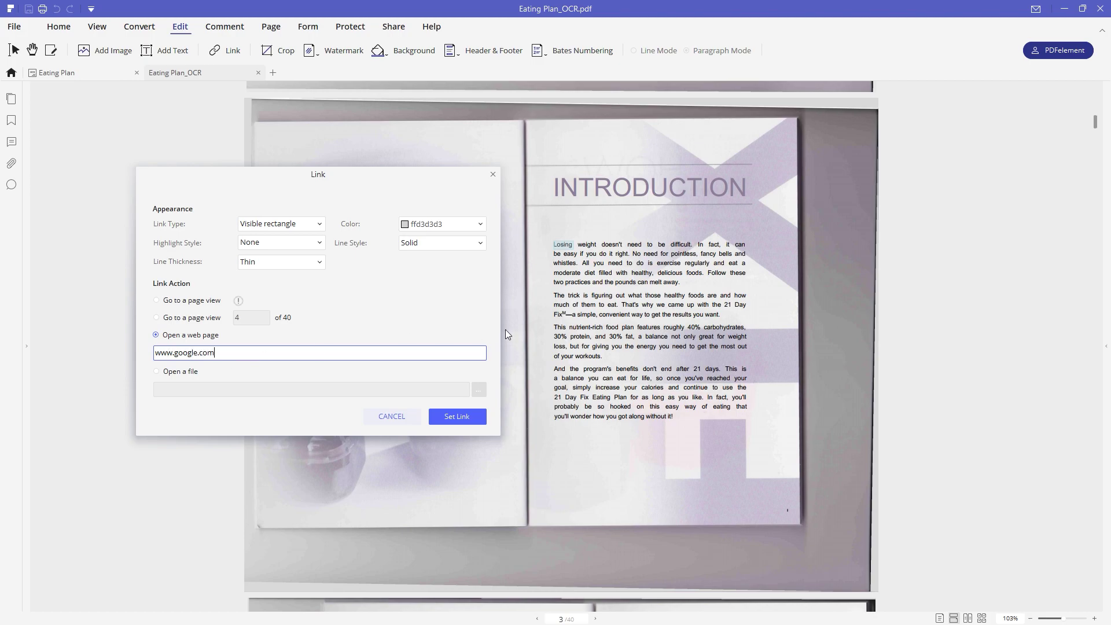
# Step: Make the link on Losing open the file file-sample_150kB.pdf from the Documents folder, and apply it
pyautogui.click(179, 374)
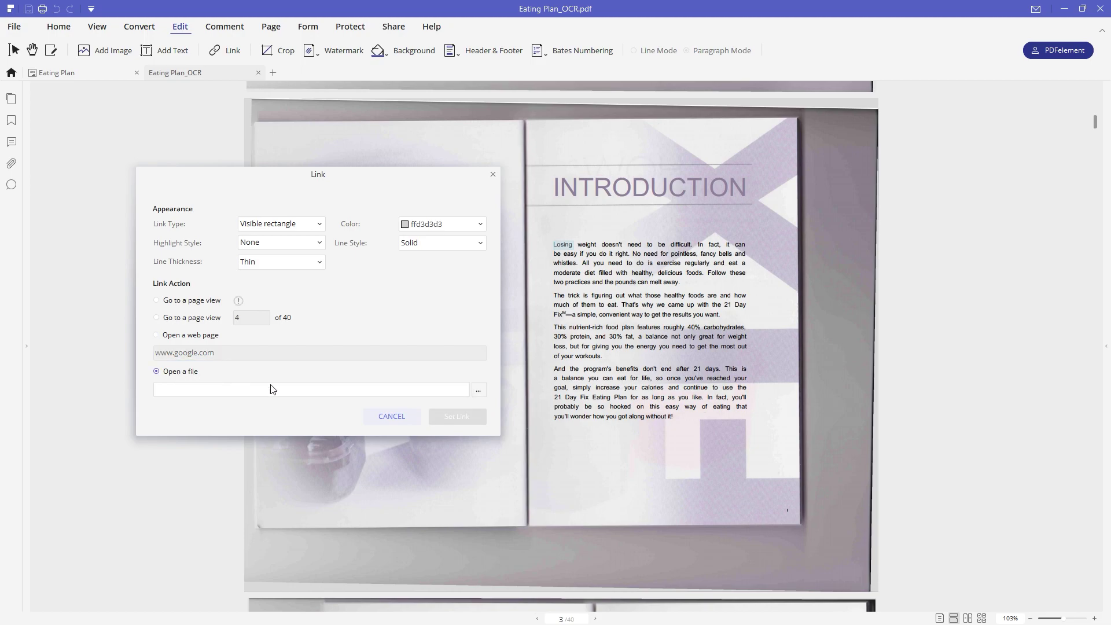
pyautogui.click(478, 391)
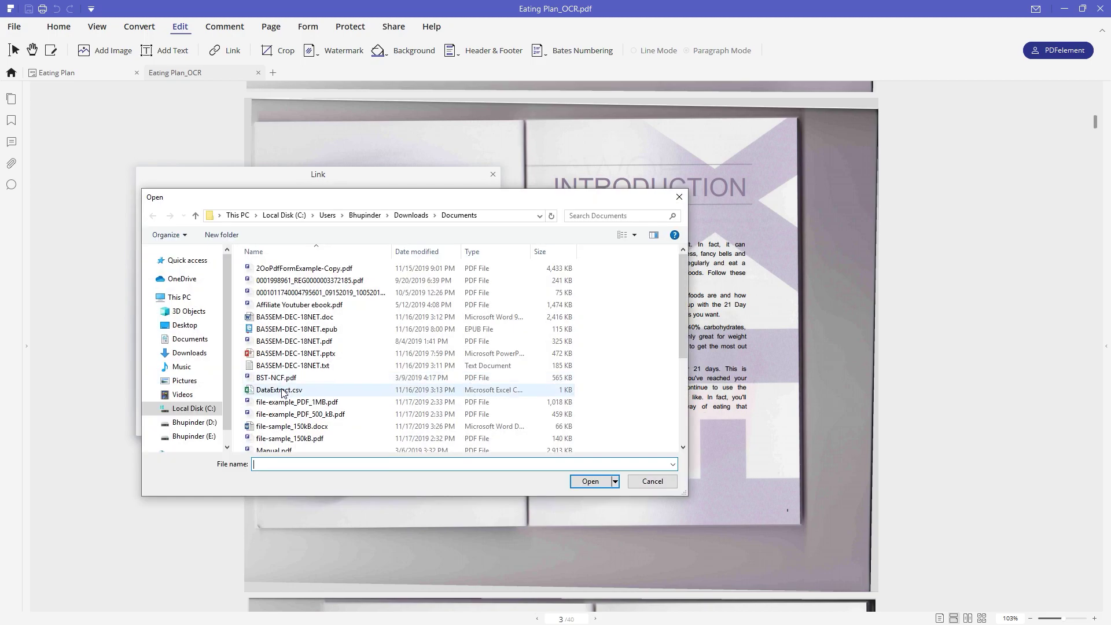
pyautogui.click(287, 438)
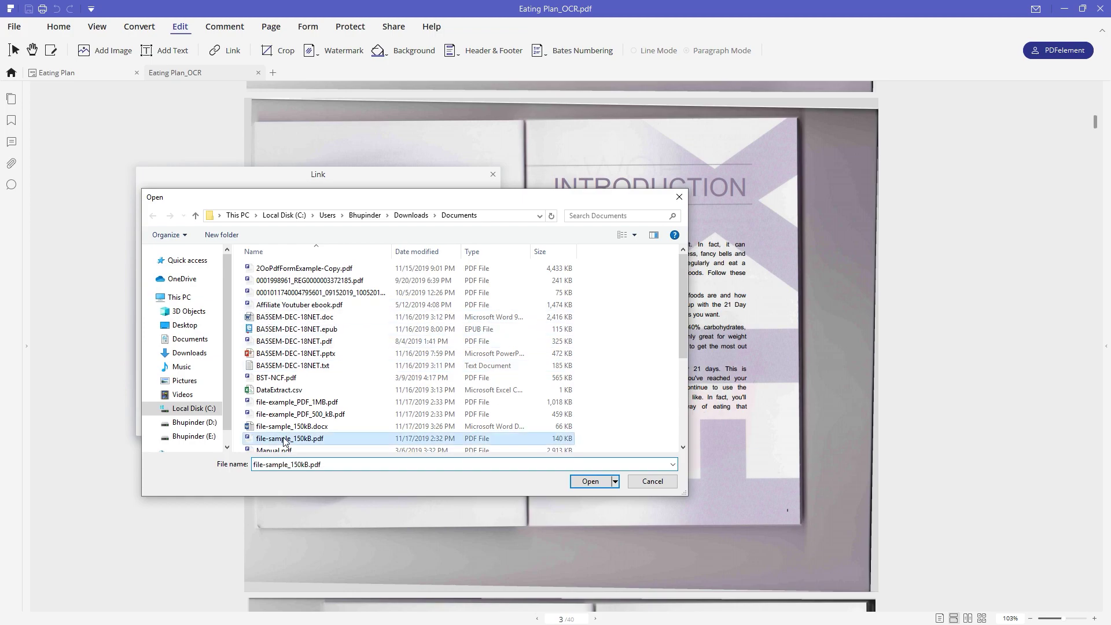
pyautogui.click(590, 482)
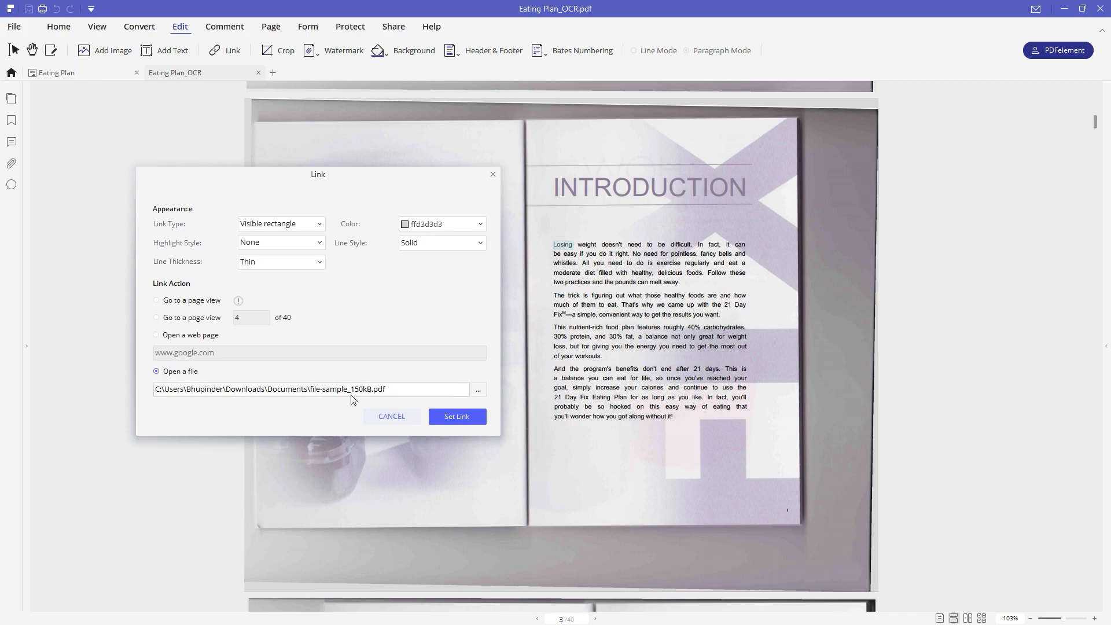
pyautogui.click(457, 416)
# Step: Test the link on Losing and close the file it opens
pyautogui.moveTo(564, 250)
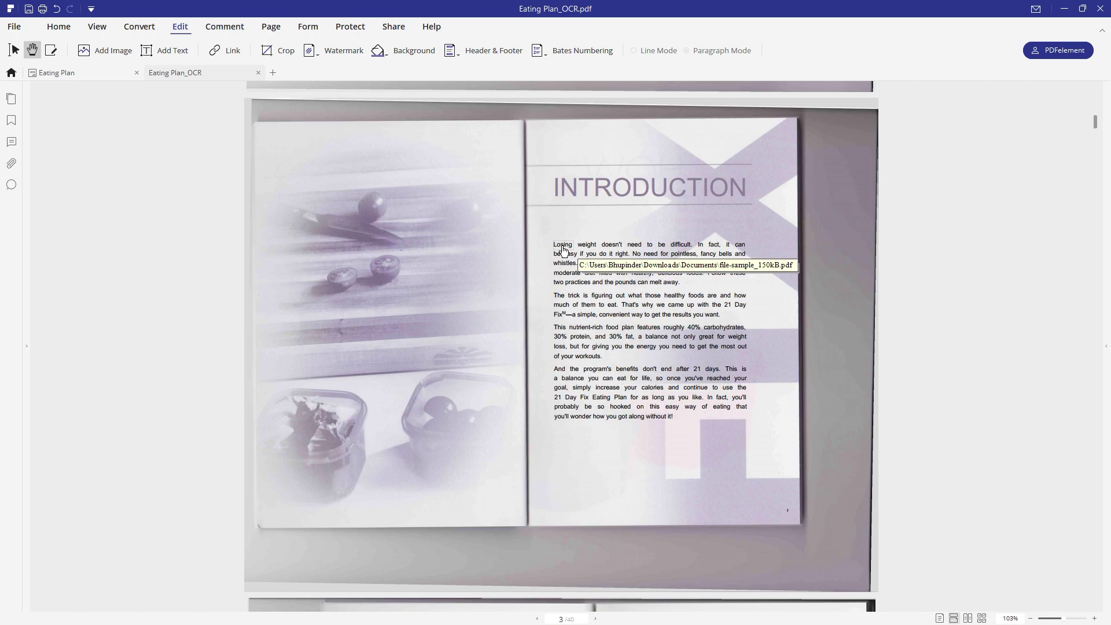
pyautogui.click(566, 252)
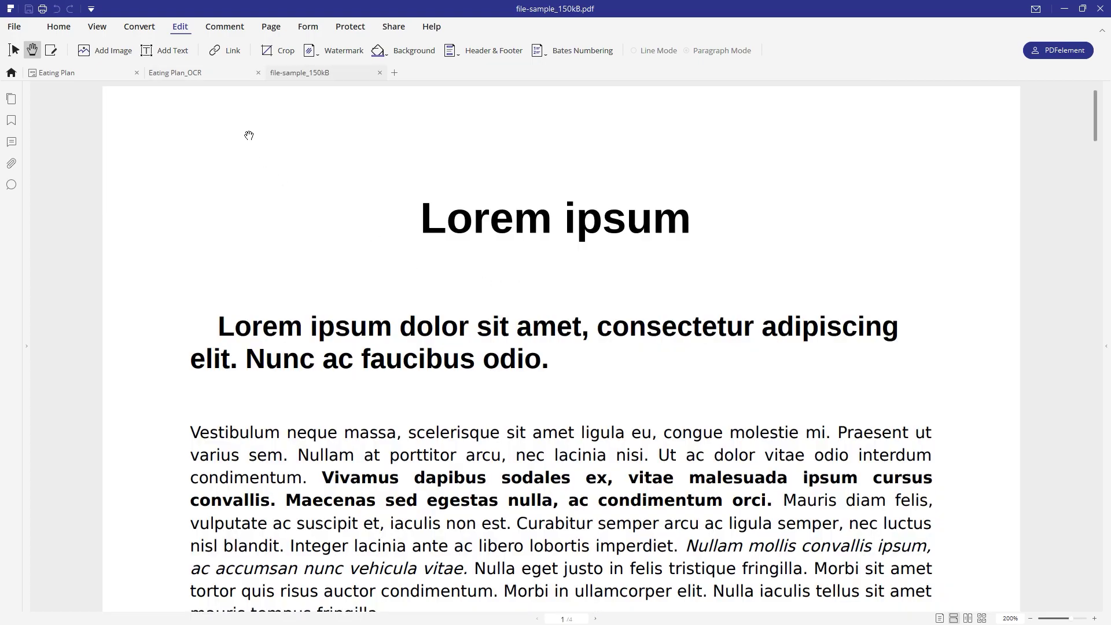
pyautogui.click(380, 72)
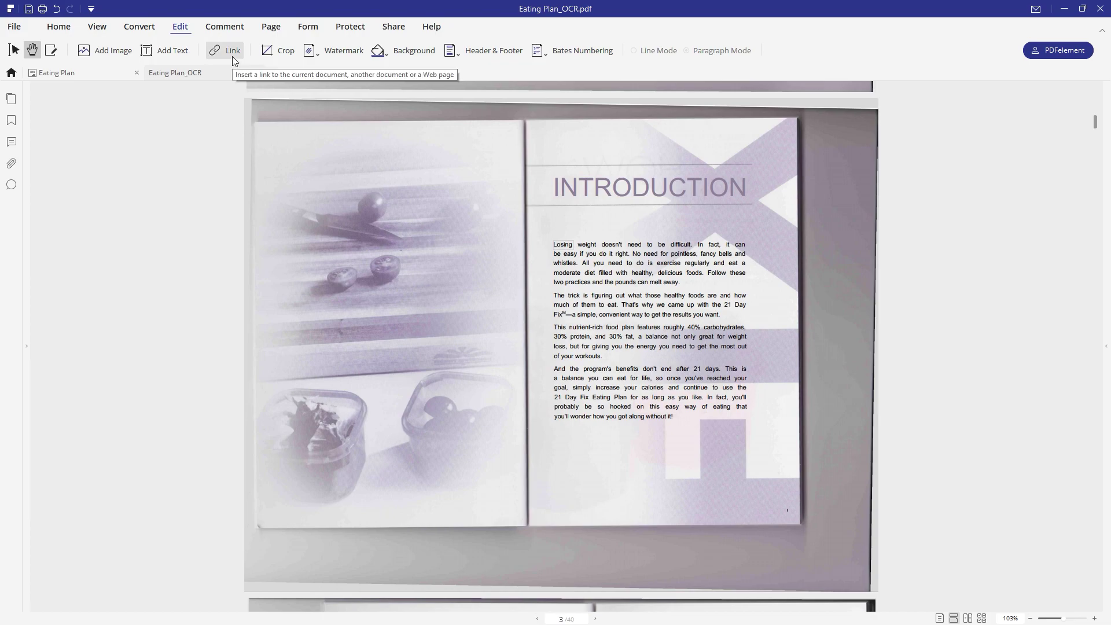
# Step: Inspect the crop settings for page 3 without cropping the page
pyautogui.click(282, 51)
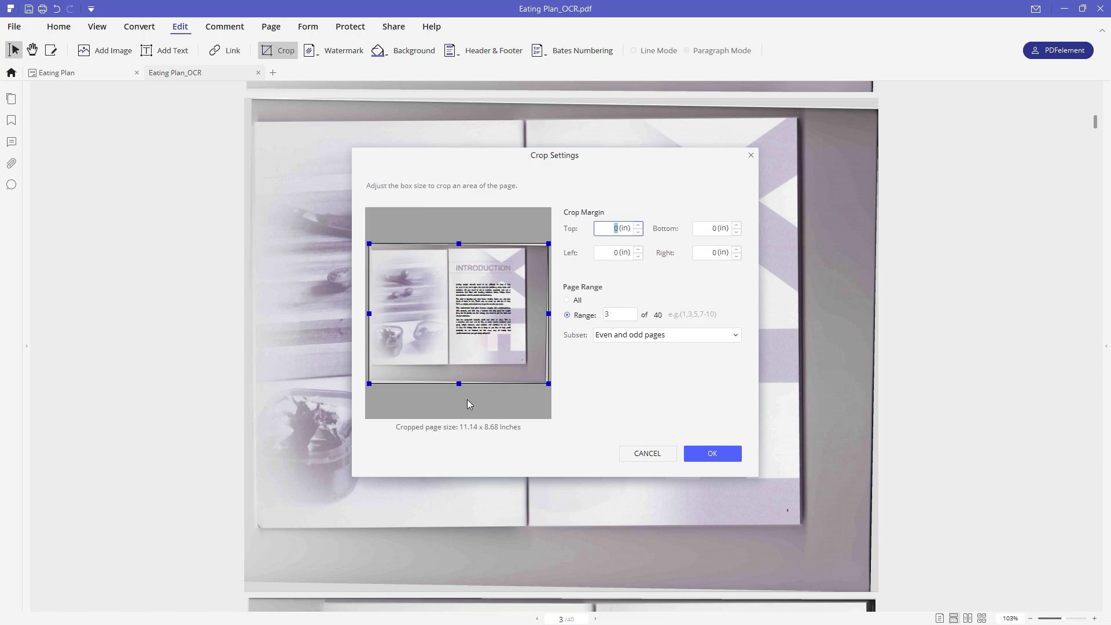
pyautogui.click(648, 453)
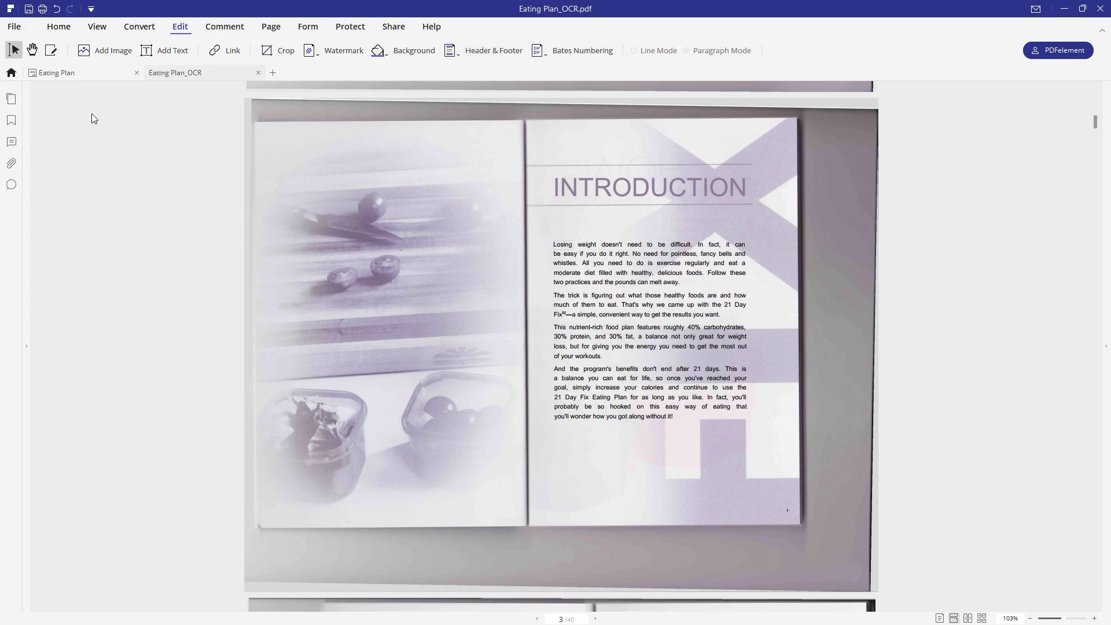
# Step: Draw a small red cloud annotation in the blank area below the Introduction text
pyautogui.click(226, 26)
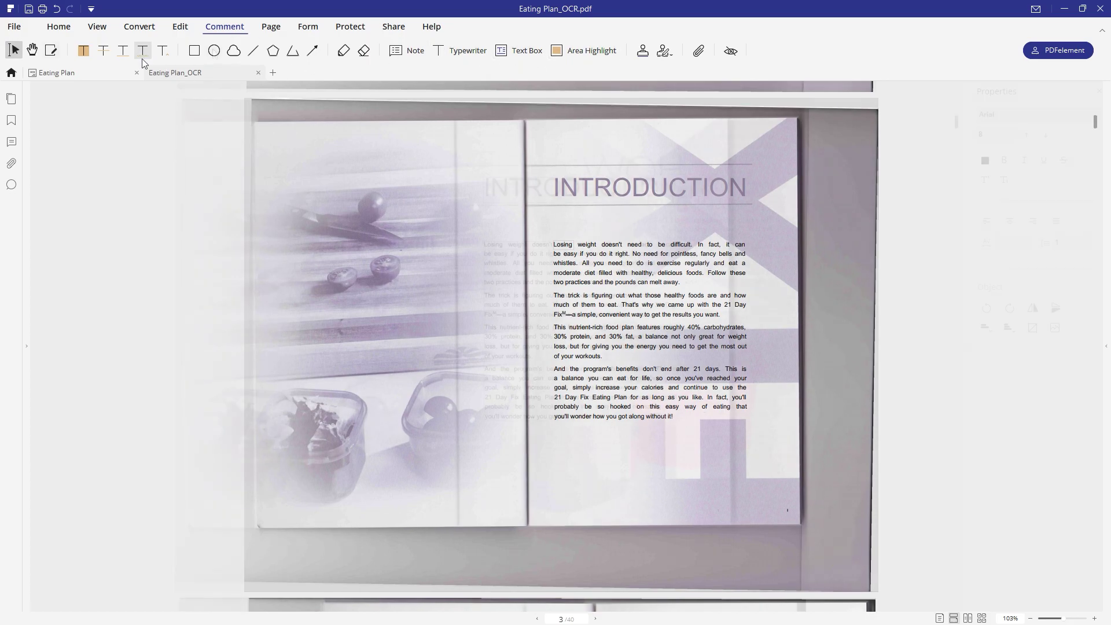
pyautogui.click(234, 50)
pyautogui.click(613, 435)
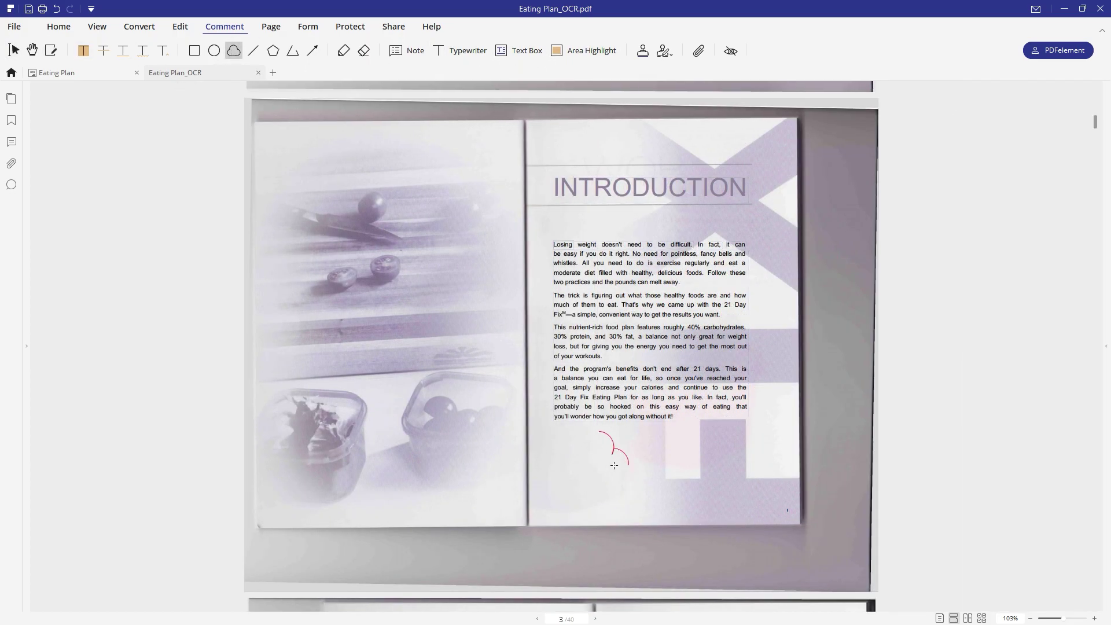
pyautogui.click(582, 445)
pyautogui.doubleClick(608, 459)
pyautogui.rightClick(607, 459)
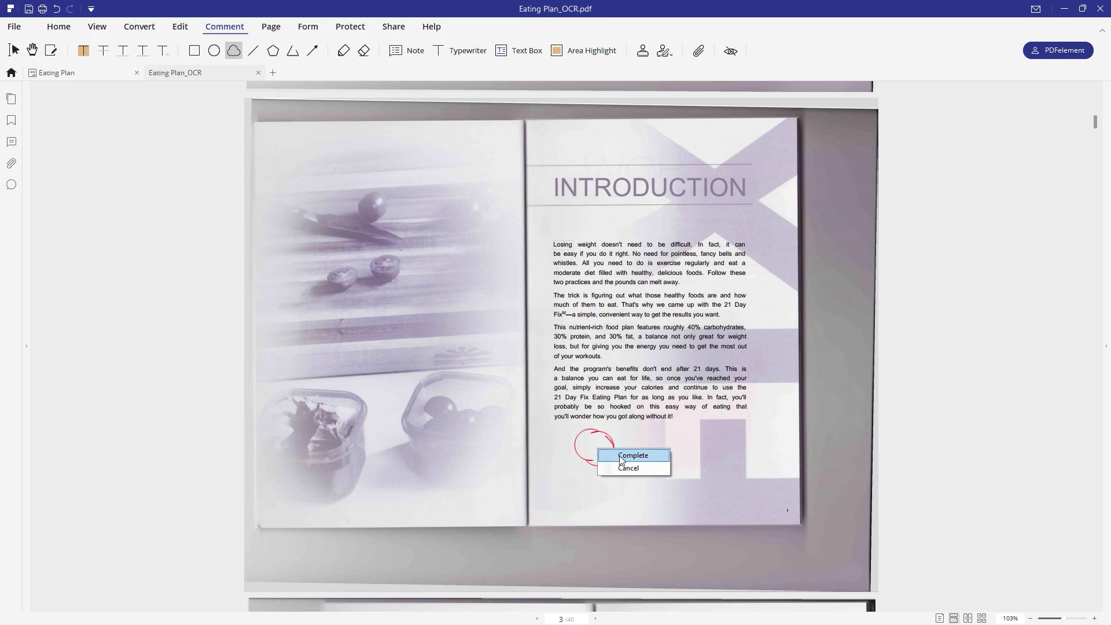
pyautogui.click(618, 455)
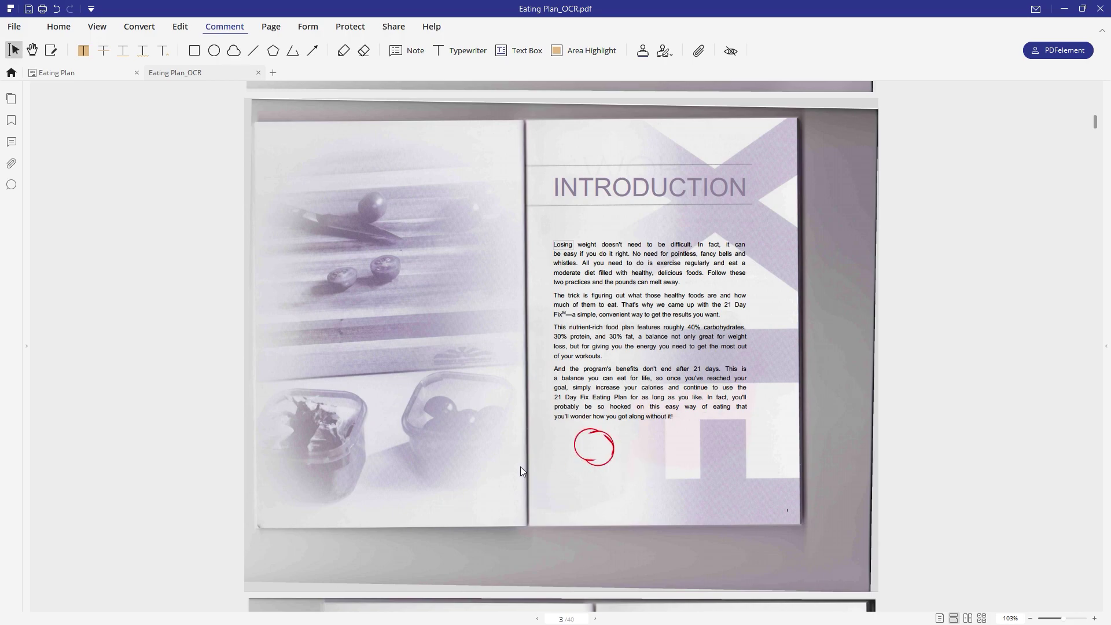
pyautogui.doubleClick(590, 449)
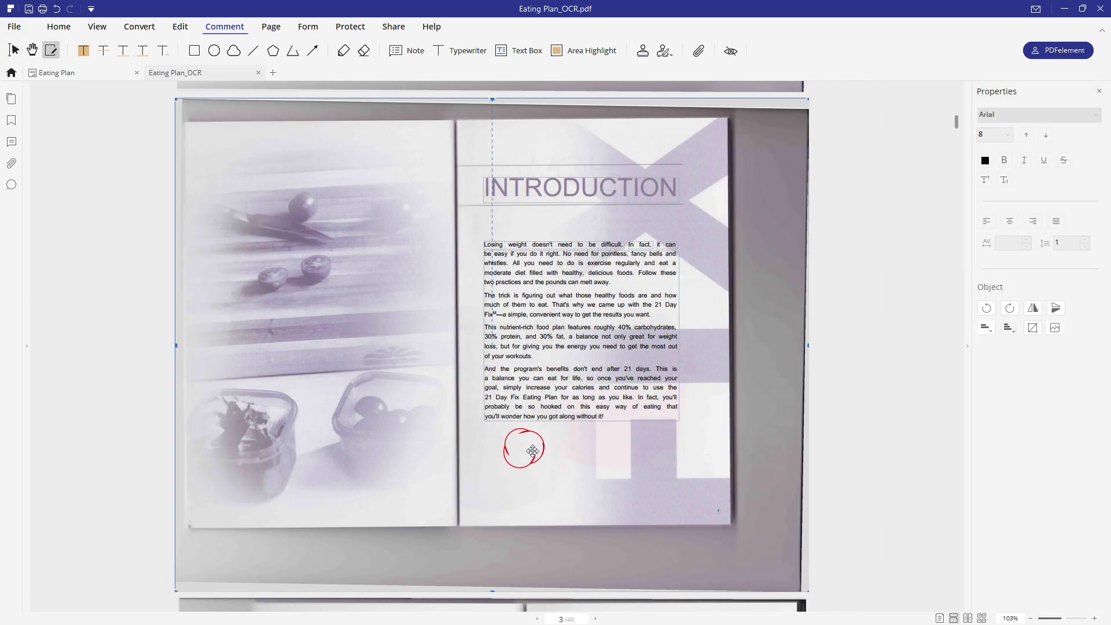
# Step: Draw a connected-line annotation as a rough polygon below the Introduction text, to the right of the cloud
pyautogui.click(293, 51)
pyautogui.click(687, 442)
pyautogui.click(677, 475)
pyautogui.click(700, 437)
pyautogui.rightClick(694, 445)
pyautogui.click(718, 452)
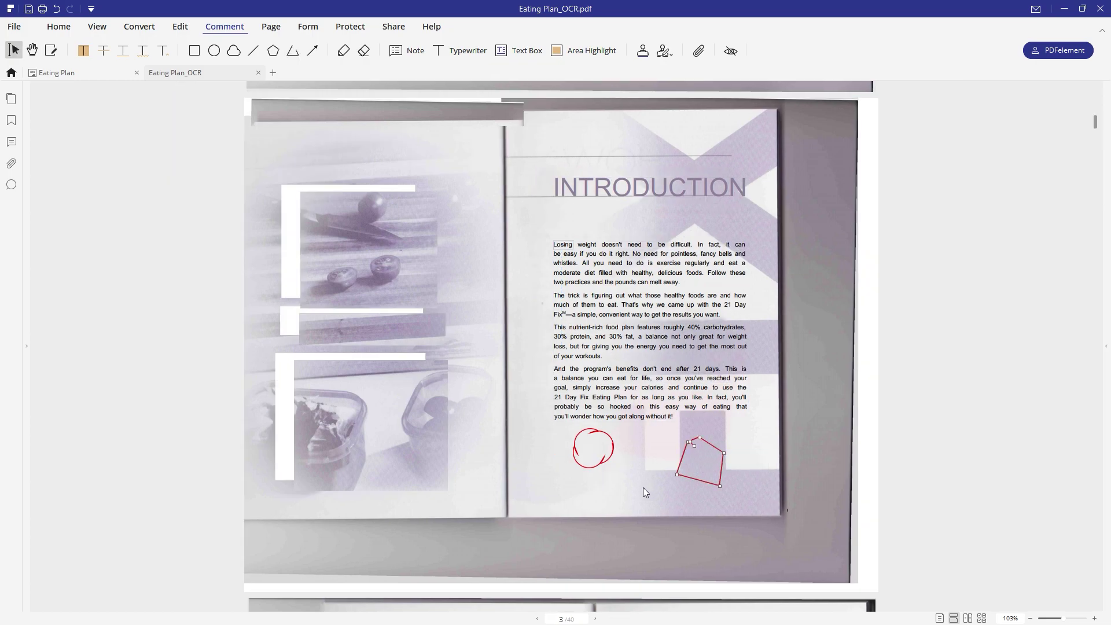
# Step: Attach the note "askfjlfja" to the connected-line annotation and check its preview on the page
pyautogui.doubleClick(697, 465)
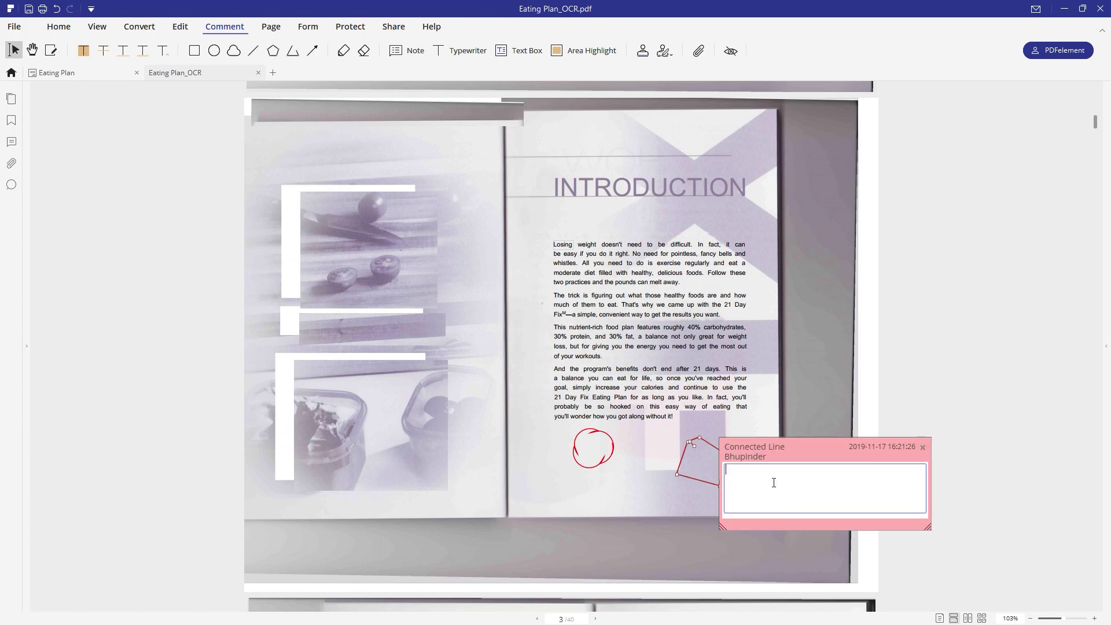
pyautogui.write('aslkfjlfjla')
pyautogui.click(649, 465)
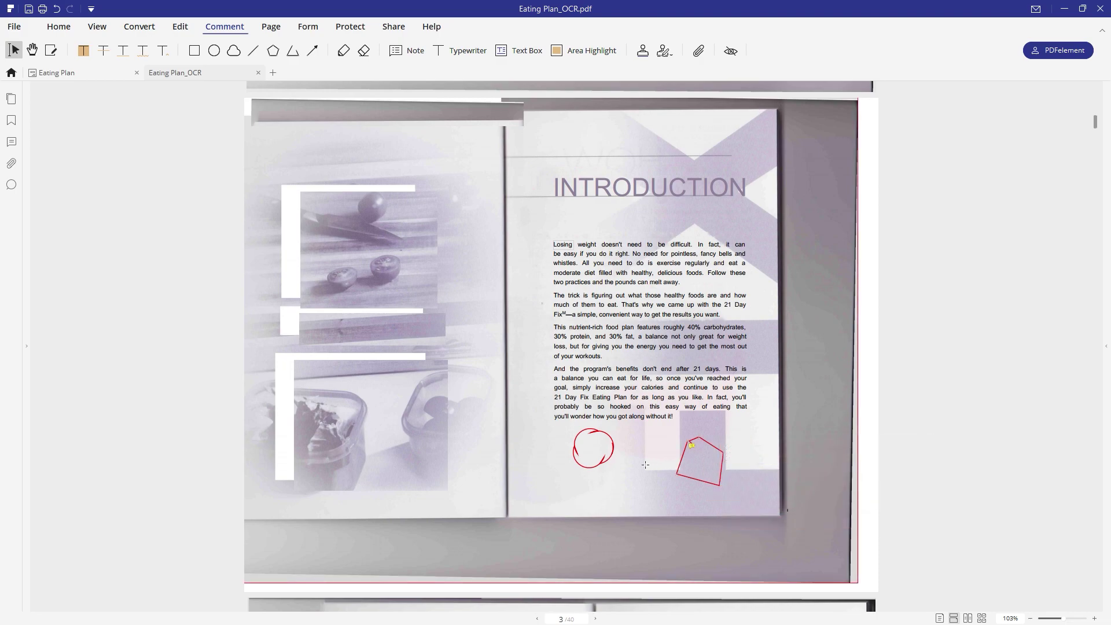
pyautogui.moveTo(690, 445)
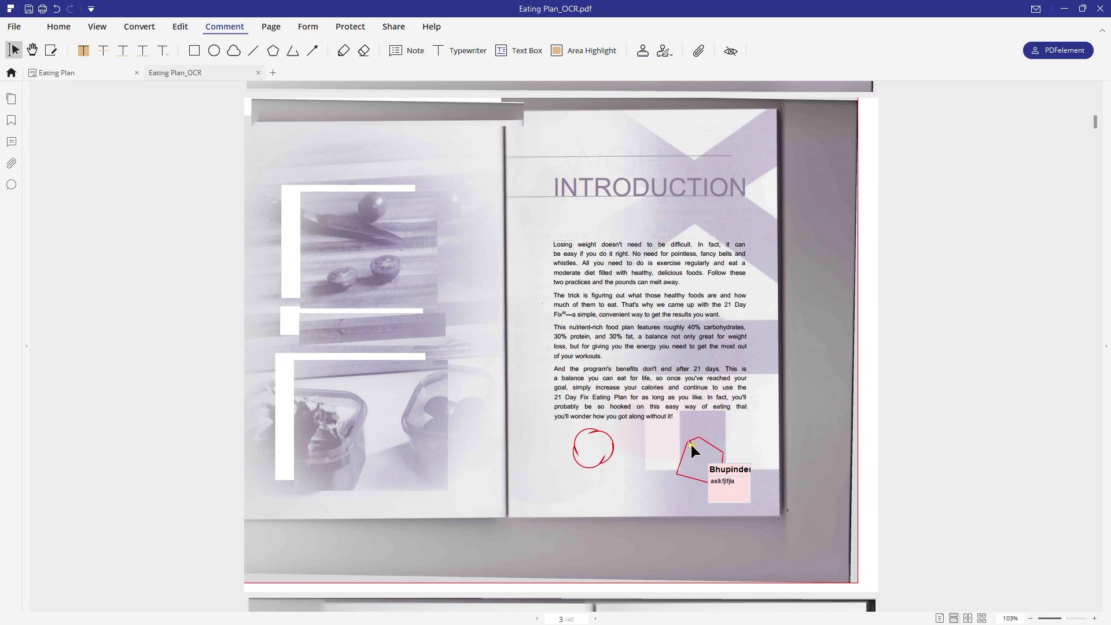
# Step: Attach the note "dgssgg" to the cloud annotation and close the note
pyautogui.doubleClick(605, 456)
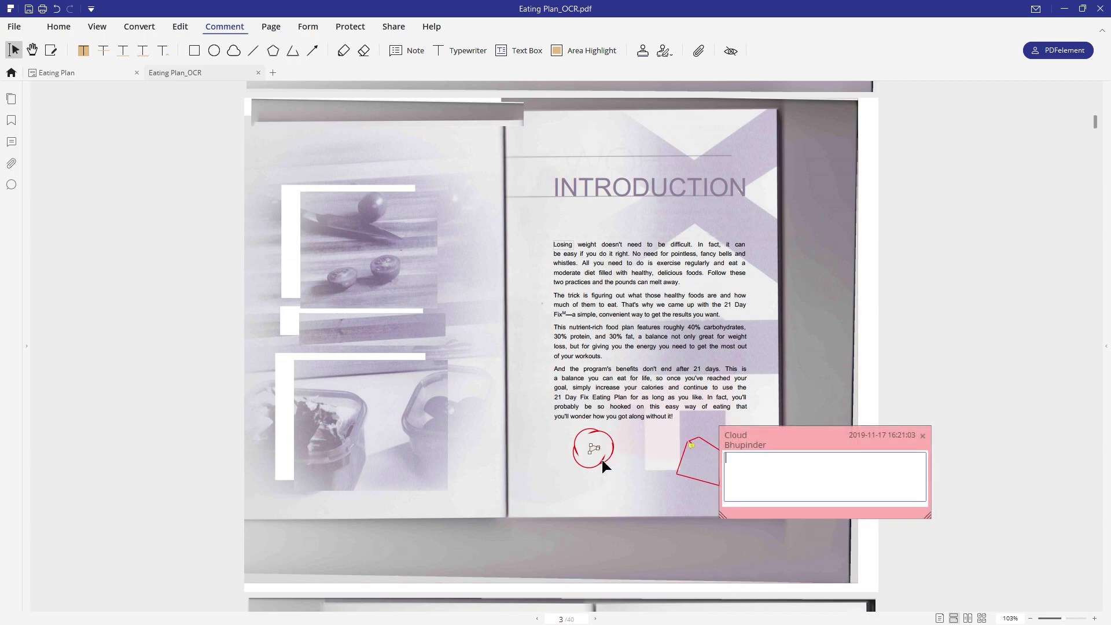
pyautogui.write('dgssgg')
pyautogui.click(923, 437)
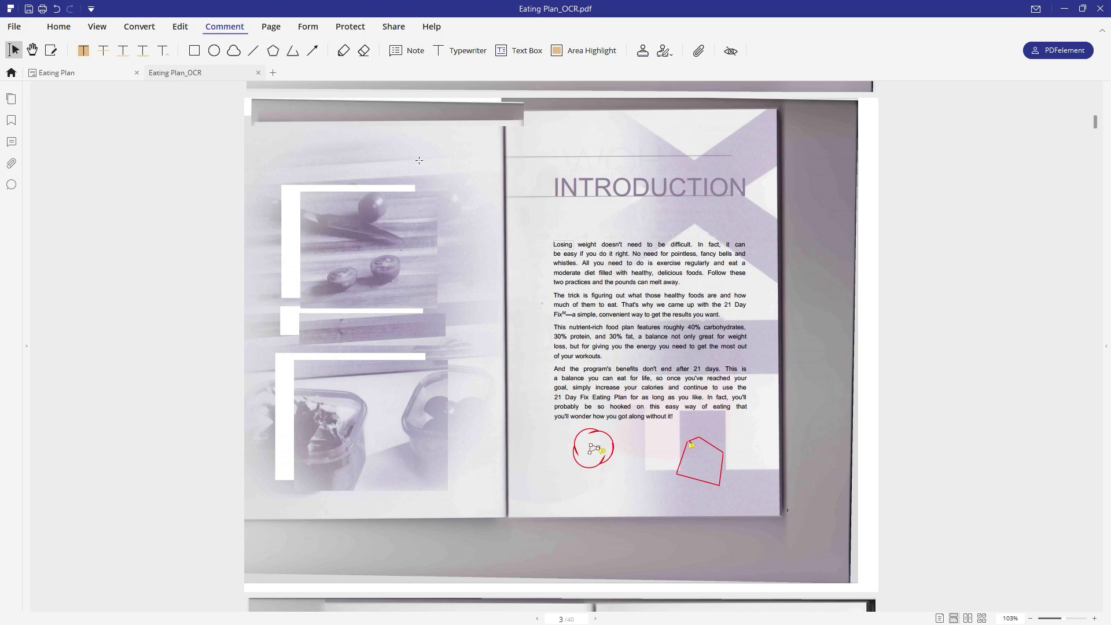
# Step: Move the How the Fix Is Done page ahead of the Introduction page and rotate it 90° counterclockwise
pyautogui.click(272, 29)
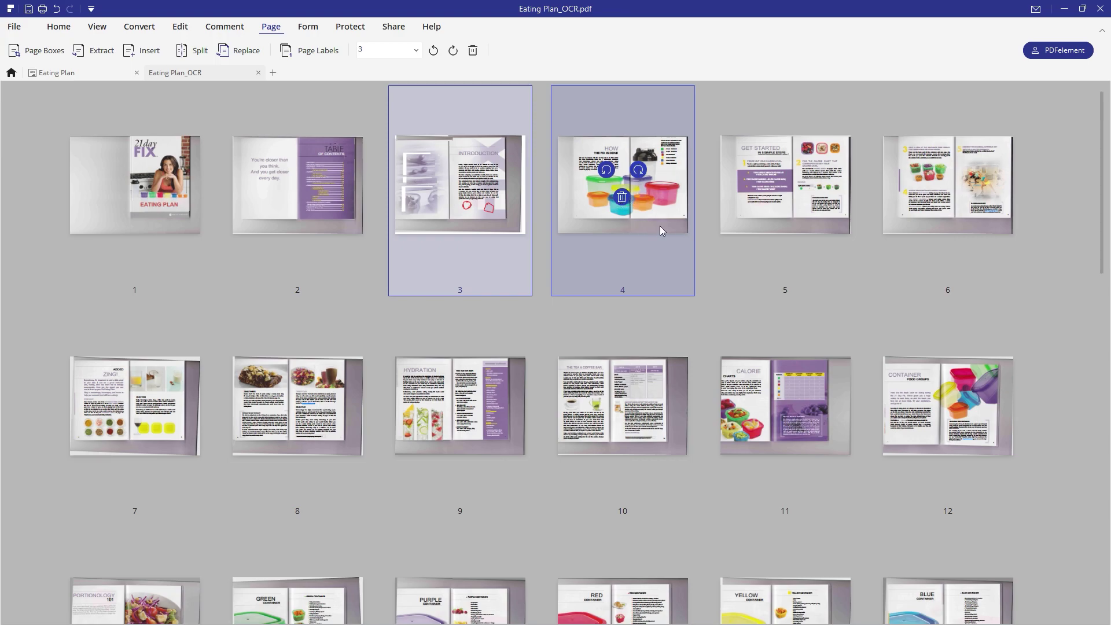
pyautogui.moveTo(686, 211); pyautogui.dragTo(395, 240)
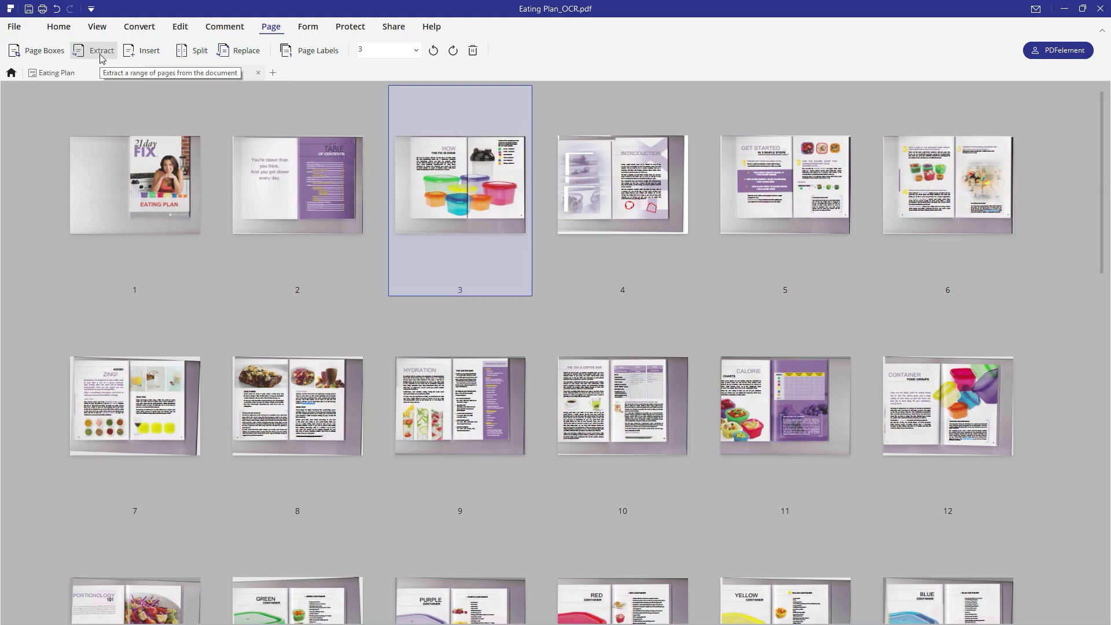
pyautogui.click(145, 53)
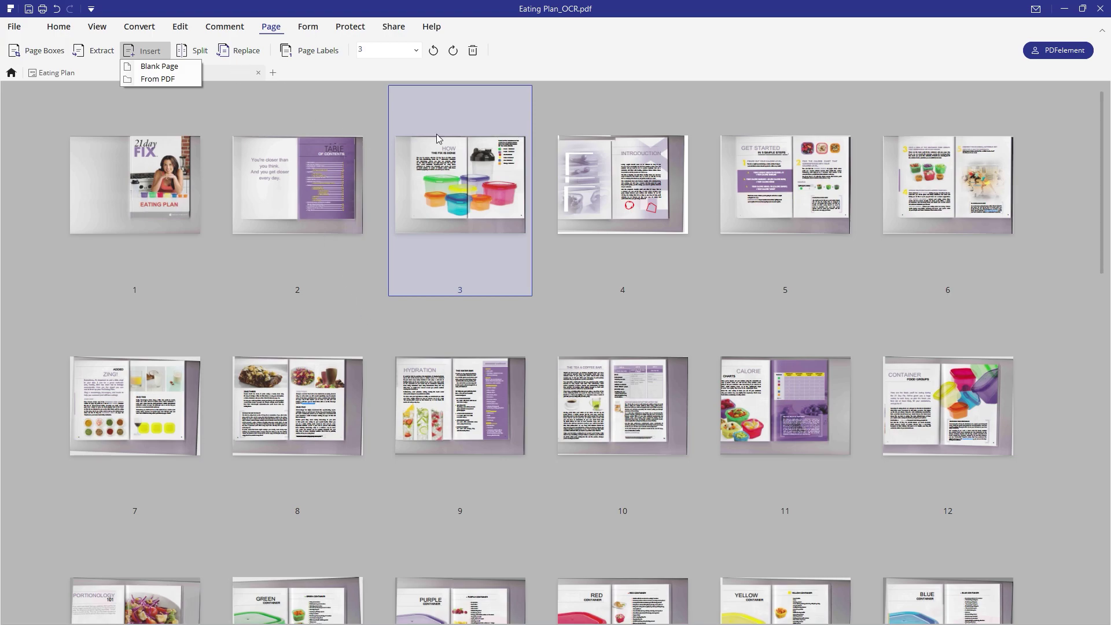
pyautogui.click(444, 173)
pyautogui.click(343, 178)
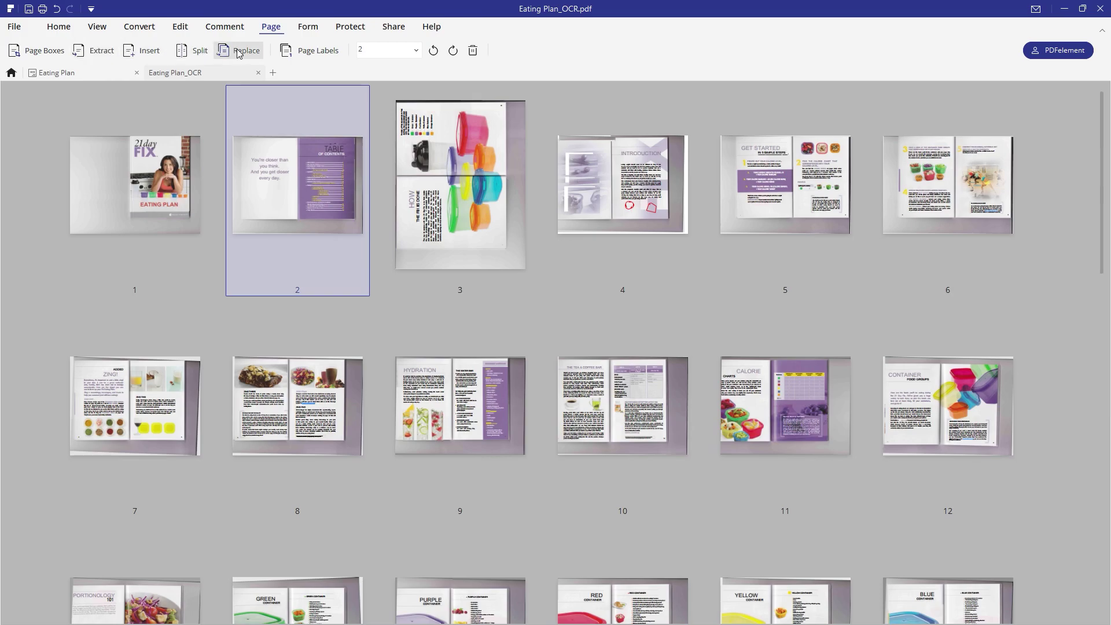
pyautogui.click(221, 122)
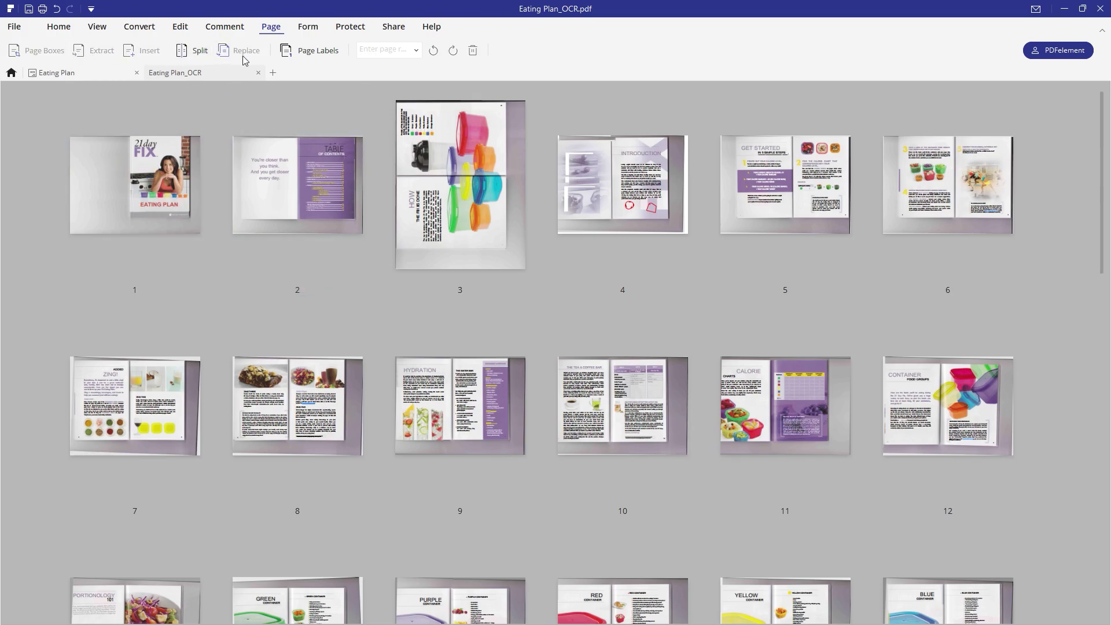
pyautogui.click(344, 111)
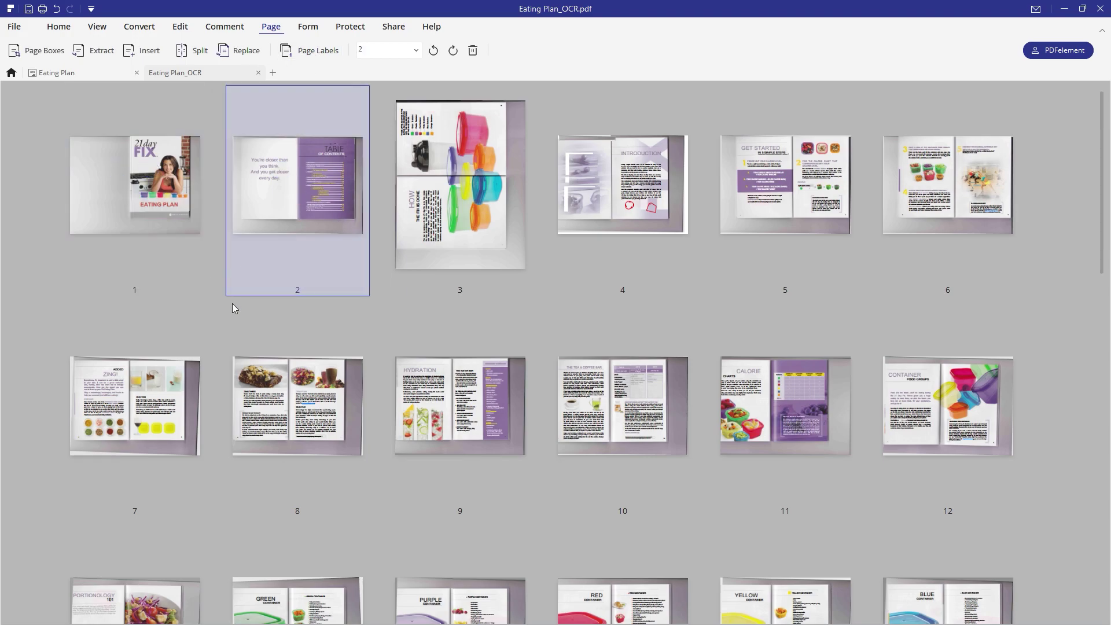
pyautogui.click(309, 27)
pyautogui.scroll(-10, 526, 253)
# Step: Close Eating Plan_OCR without saving its changes, and close the original Eating Plan document
pyautogui.click(258, 72)
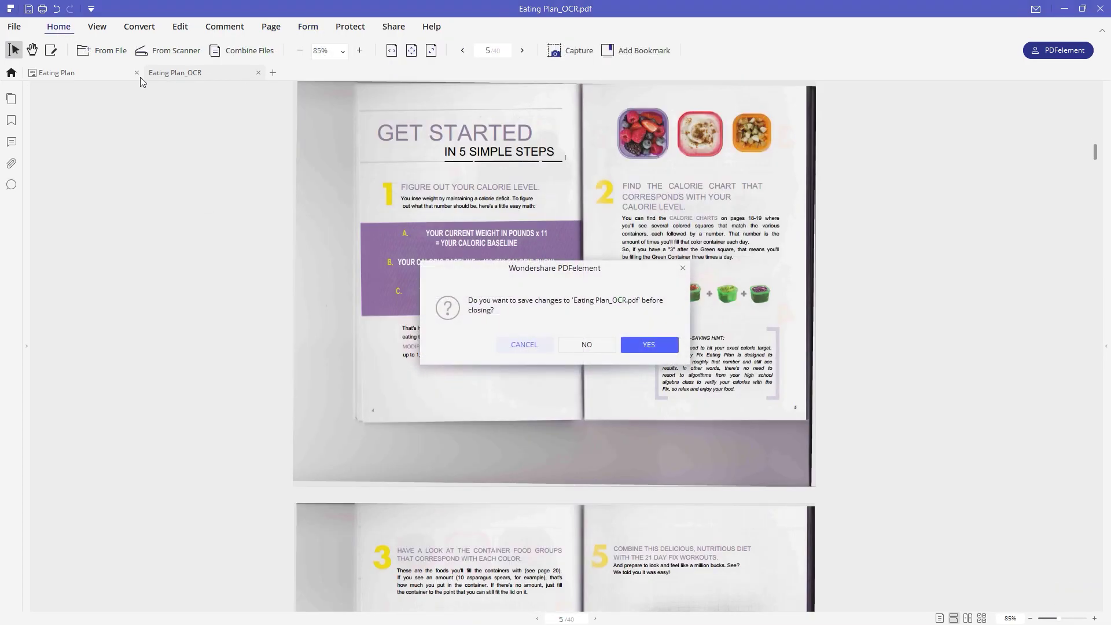
pyautogui.click(586, 345)
pyautogui.click(137, 73)
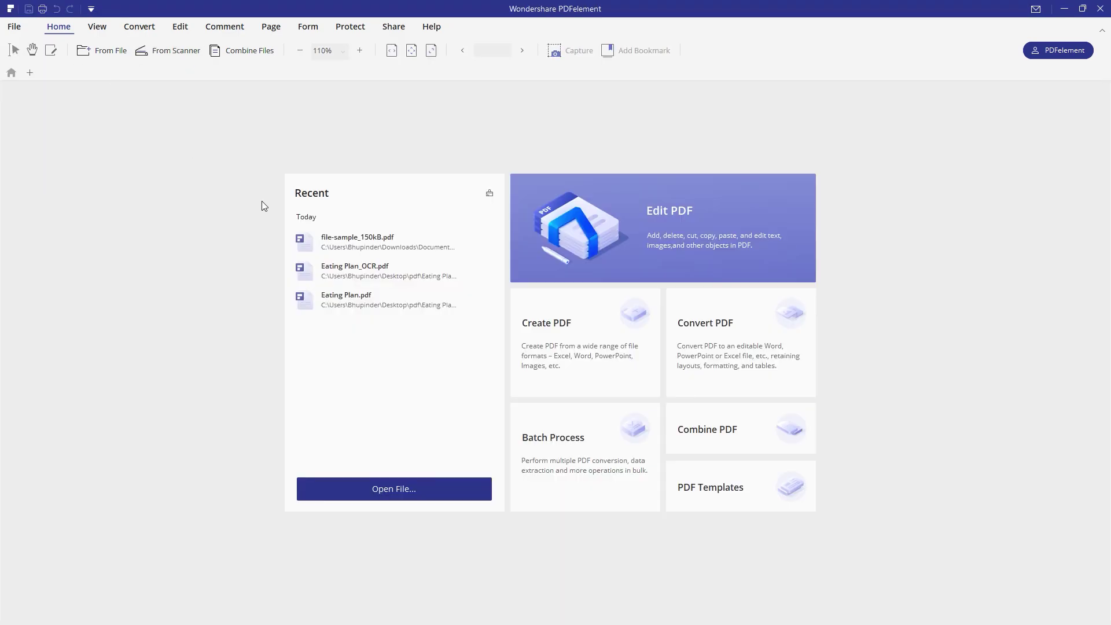
# Step: Open OoPdfFormExample.pdf from the Documents folder
pyautogui.click(402, 494)
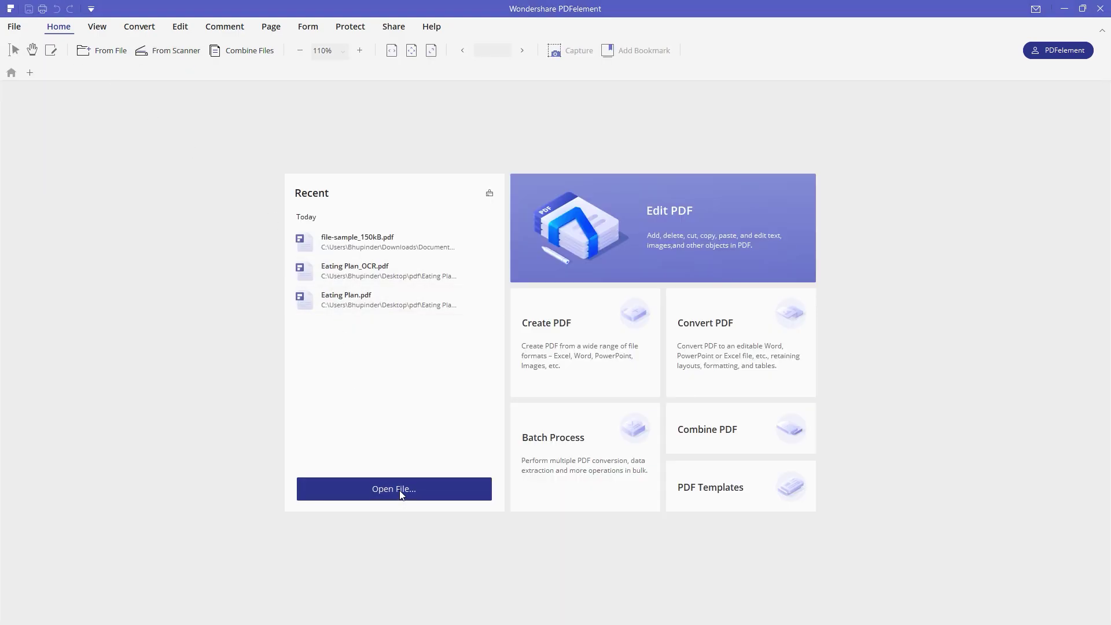
pyautogui.scroll(-2, 178, 155)
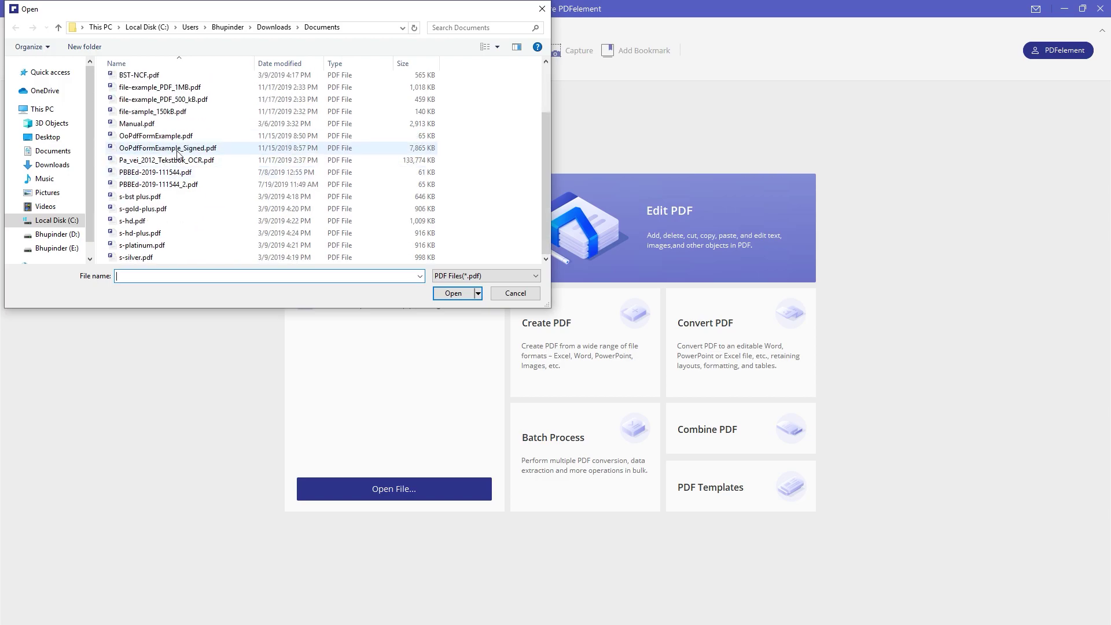
pyautogui.doubleClick(174, 136)
pyautogui.scroll(-2, 249, 267)
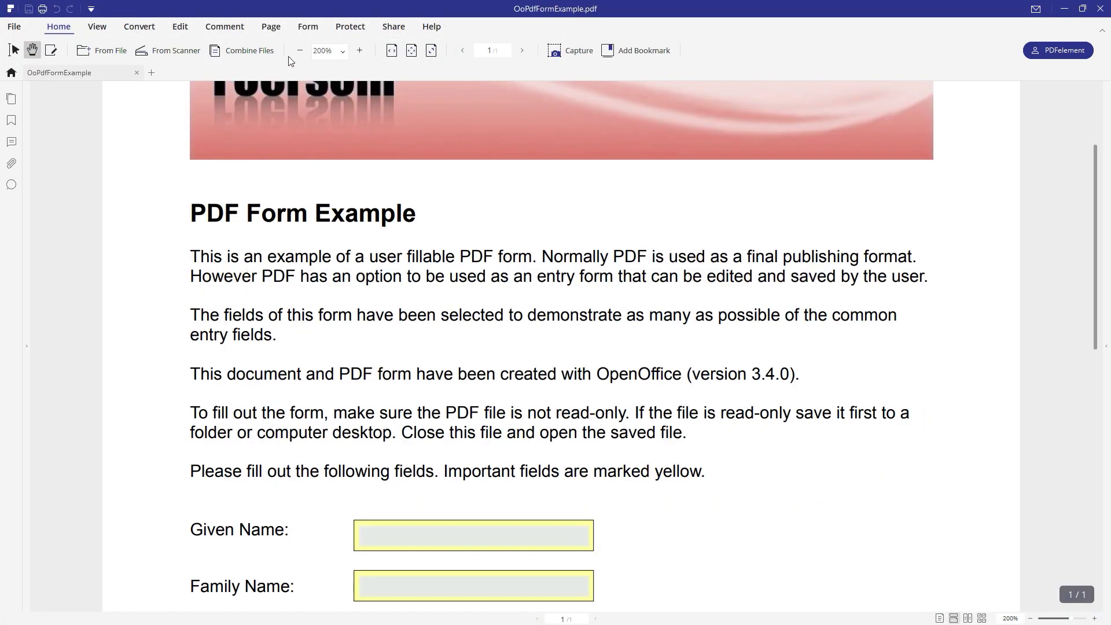
# Step: Bring up the form tools and examine the form's fillable fields, trying the name and address entries
pyautogui.click(308, 28)
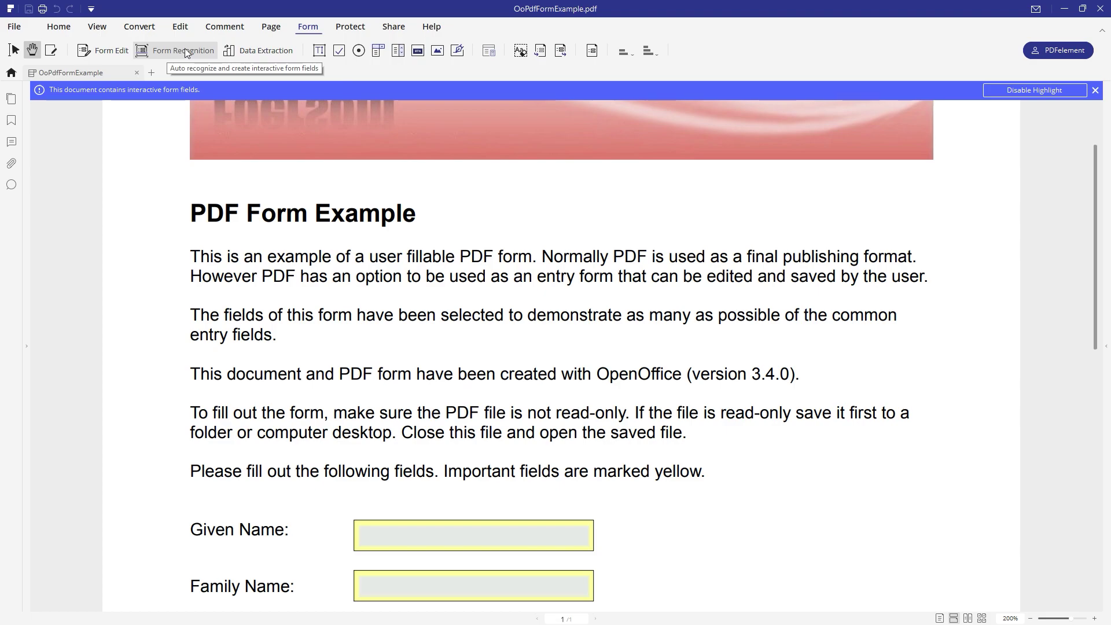
pyautogui.scroll(-5, 296, 248)
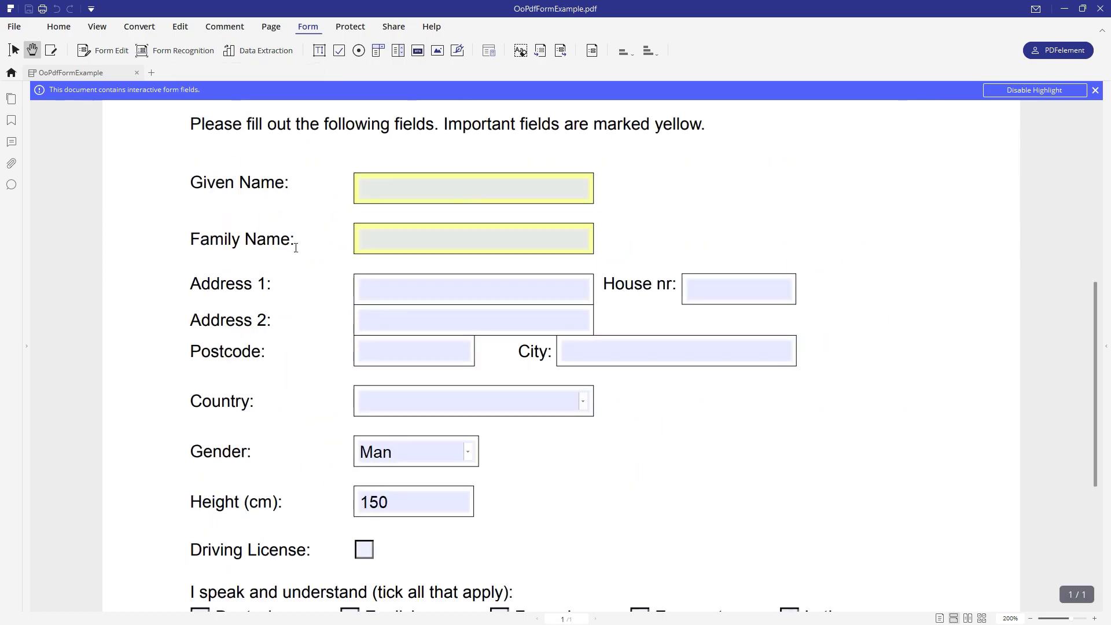
pyautogui.click(390, 196)
pyautogui.click(387, 239)
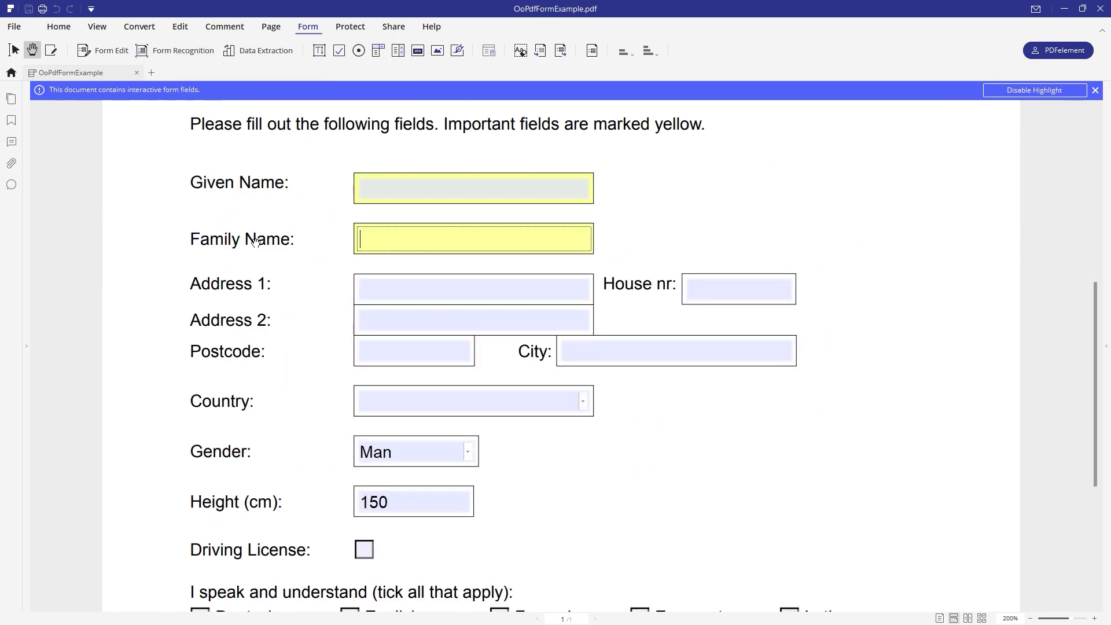
pyautogui.scroll(6, 264, 246)
pyautogui.scroll(-7, 266, 245)
pyautogui.scroll(-1, 268, 245)
pyautogui.click(367, 139)
pyautogui.click(416, 189)
pyautogui.scroll(4, 399, 220)
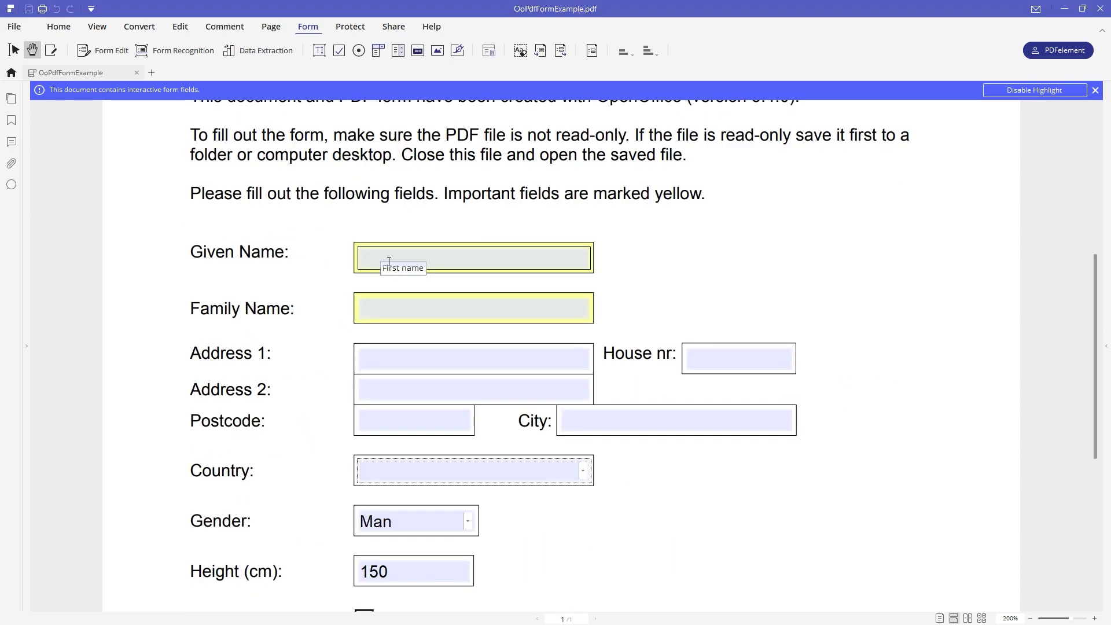
pyautogui.click(409, 260)
pyautogui.click(360, 305)
pyautogui.click(401, 358)
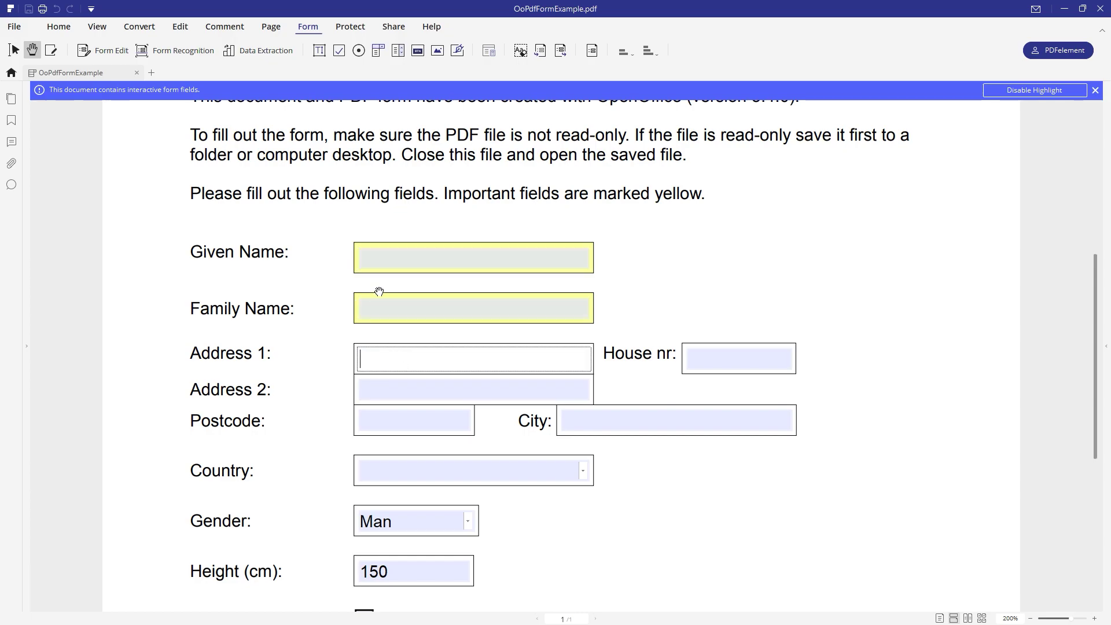
# Step: Run automatic form recognition on the document and check the recognized Given Name, Family Name, Address 1 and Address 2 fields
pyautogui.click(172, 52)
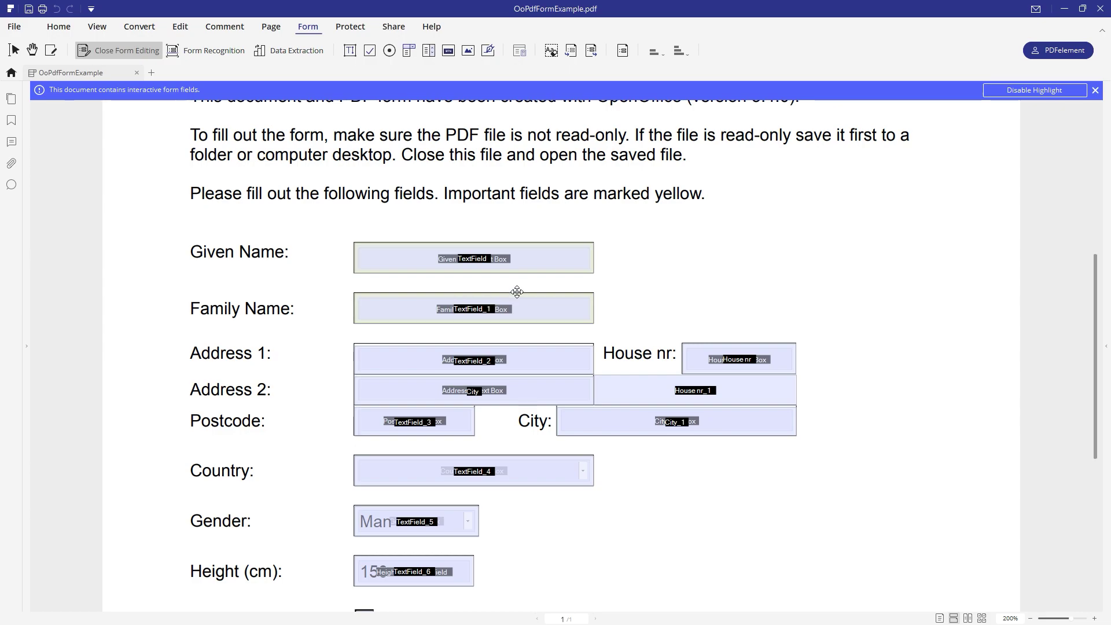
pyautogui.click(469, 259)
pyautogui.click(495, 308)
pyautogui.click(462, 360)
pyautogui.click(459, 391)
# Step: Review the remaining recognized fields down to Favourite colour and exit form editing
pyautogui.scroll(-5, 403, 358)
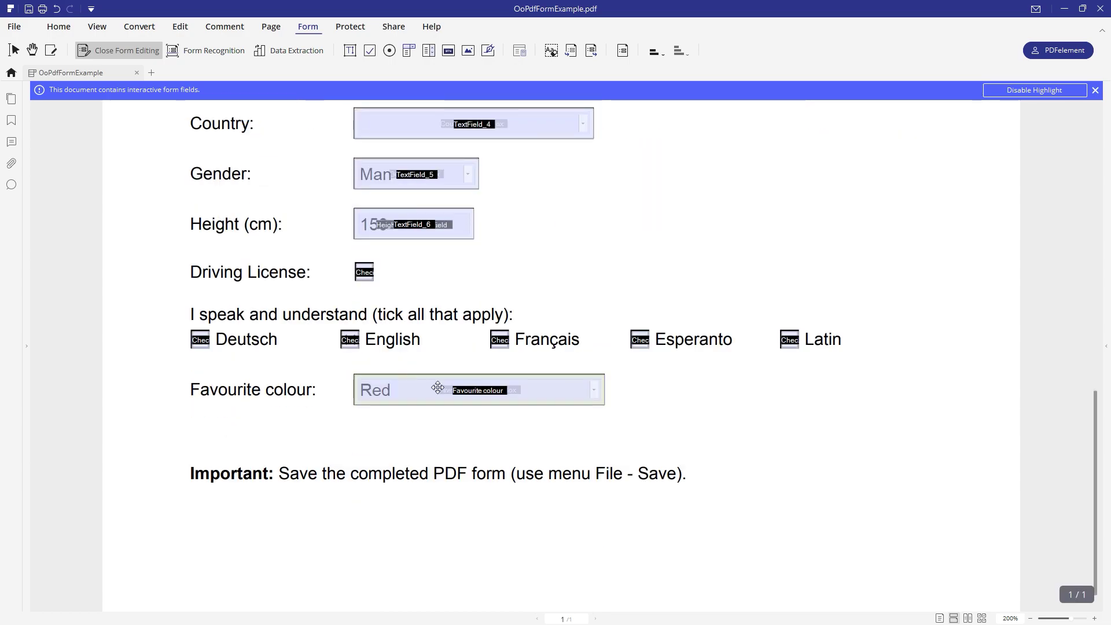
pyautogui.scroll(4, 404, 360)
pyautogui.scroll(7, 318, 191)
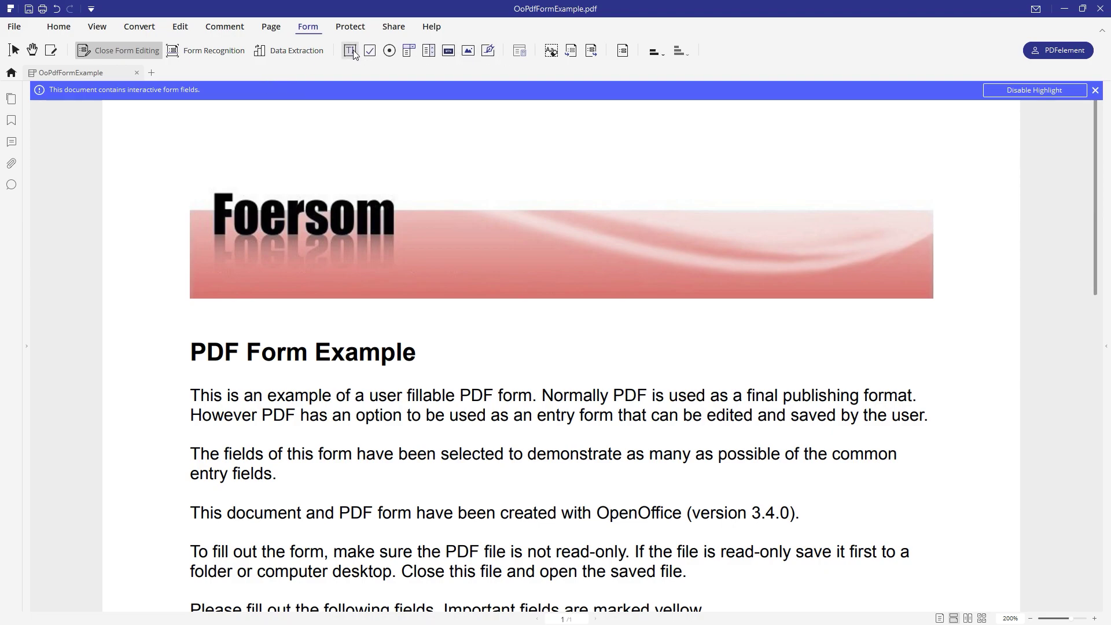
pyautogui.scroll(-5, 682, 417)
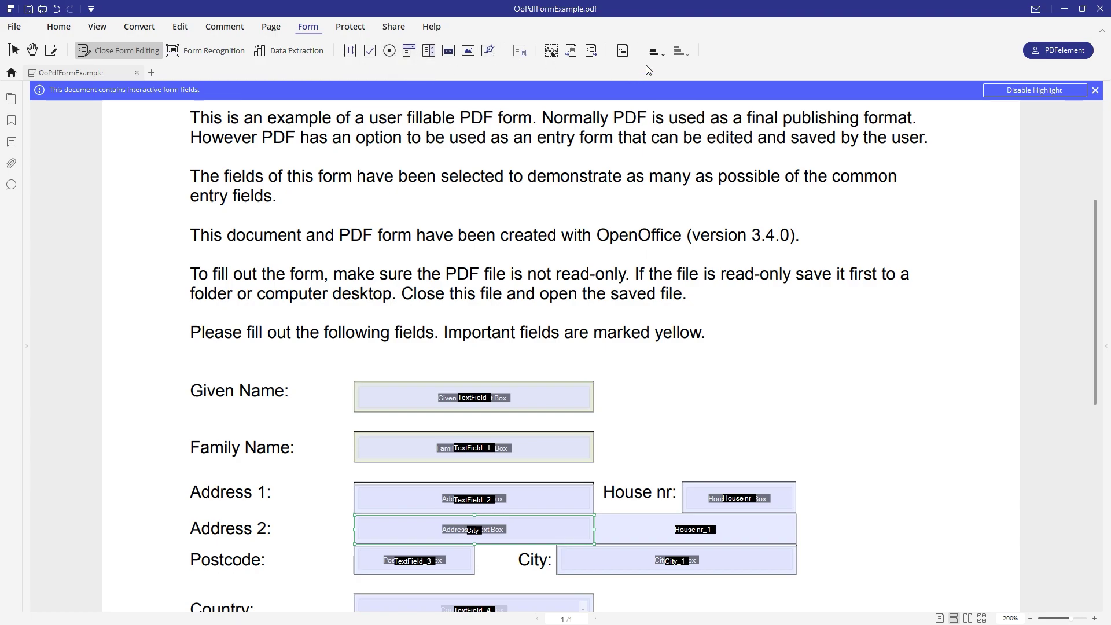
pyautogui.scroll(-2, 498, 297)
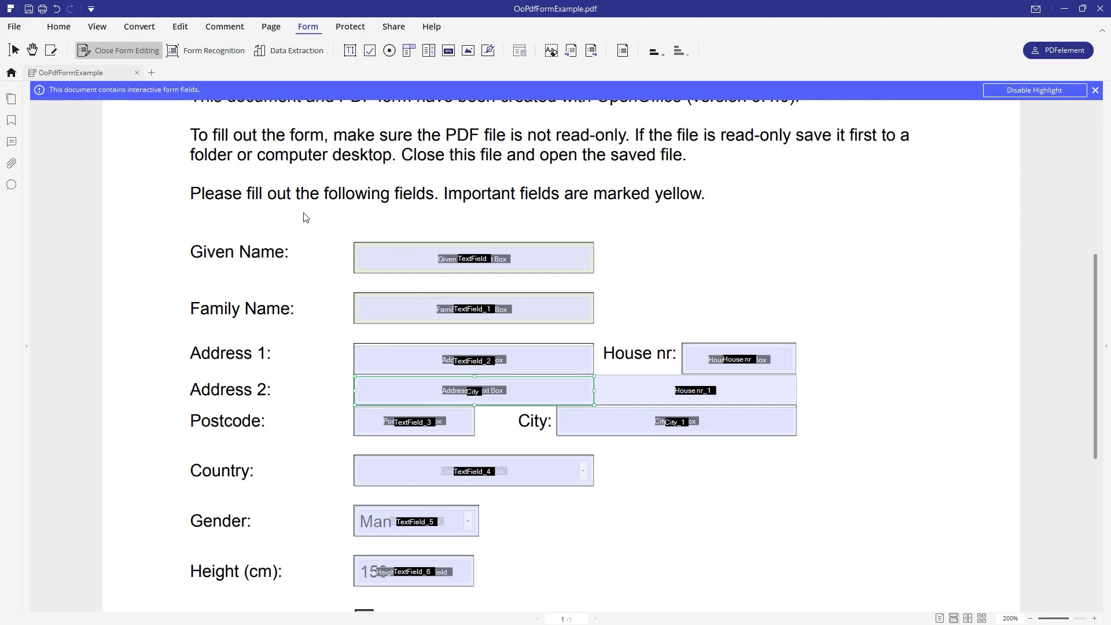
pyautogui.click(114, 50)
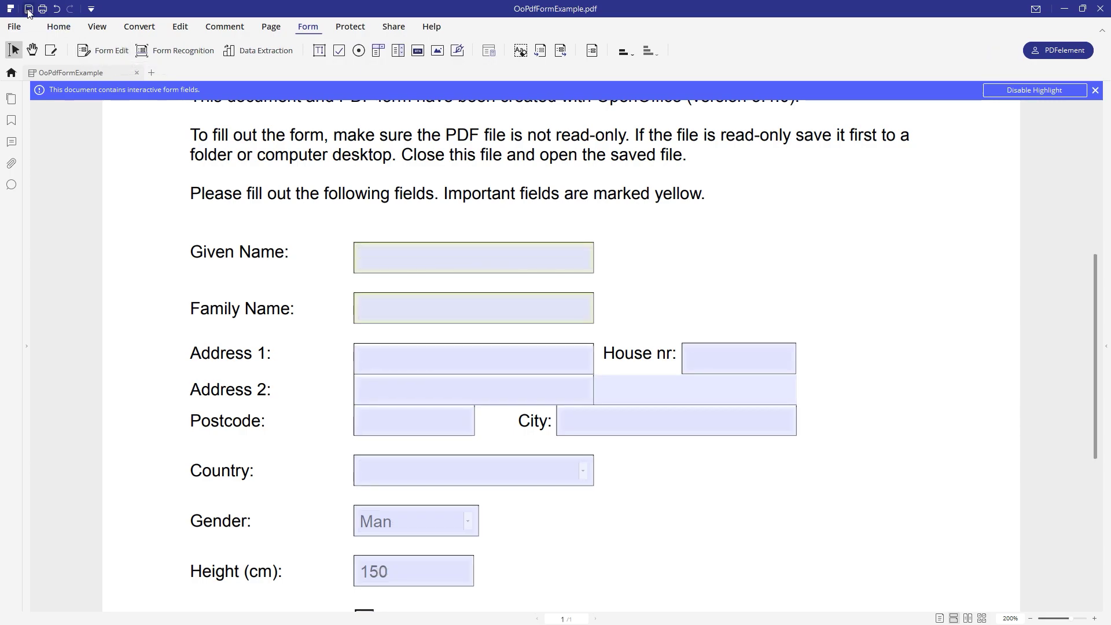